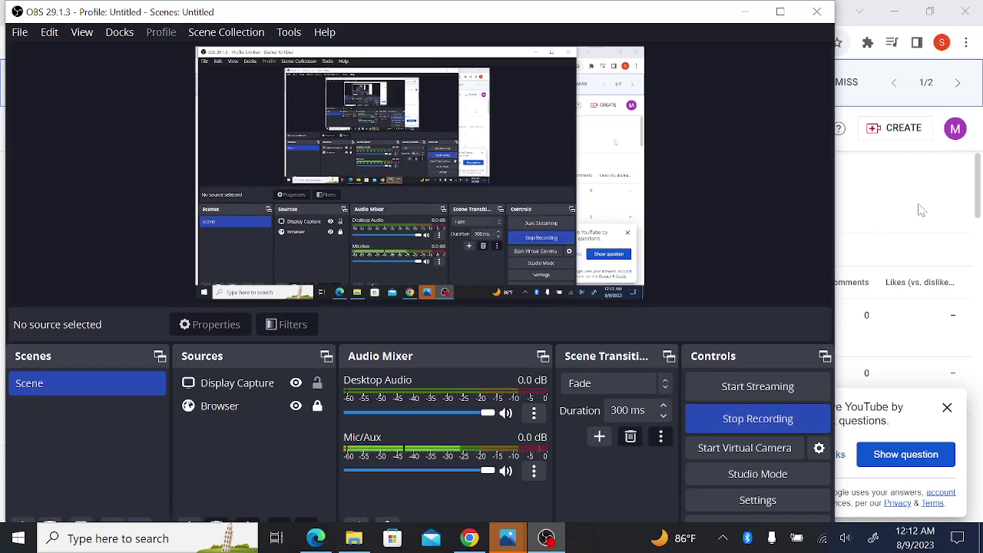
- Bring the YouTube Studio window to the front and show the CREATE menu options
left_click(922, 211)
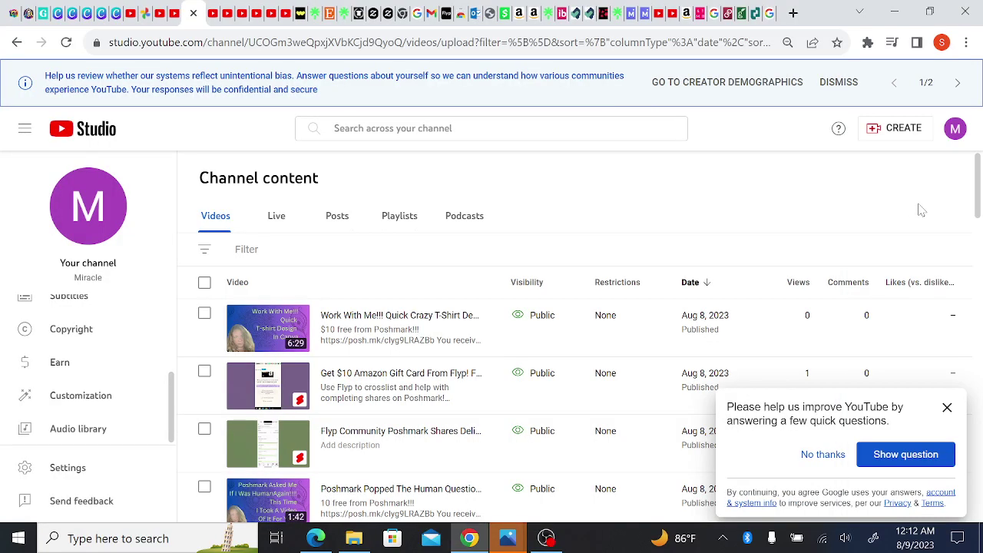
left_click(895, 137)
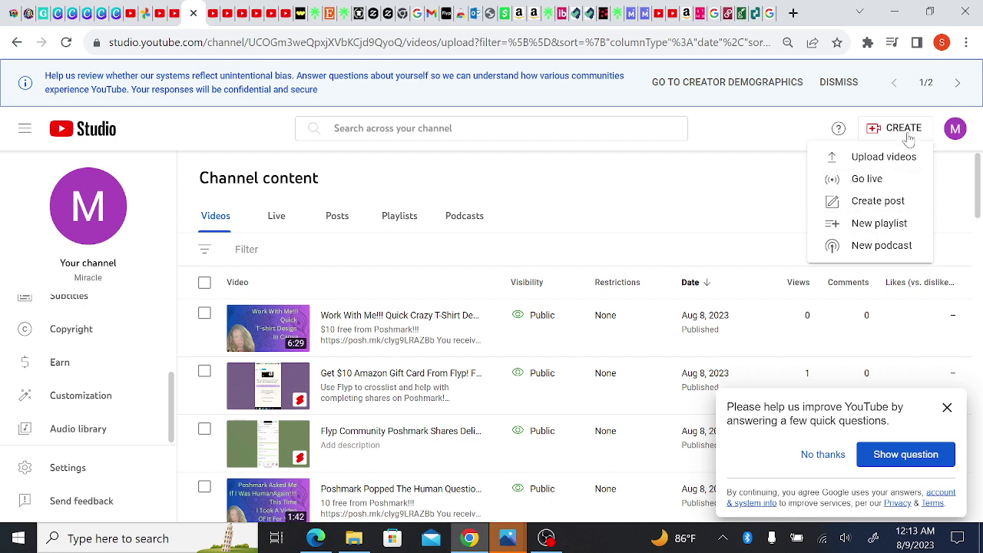
- Start a new playlist titled 'Vintage Postcard Design Process'
left_click(879, 224)
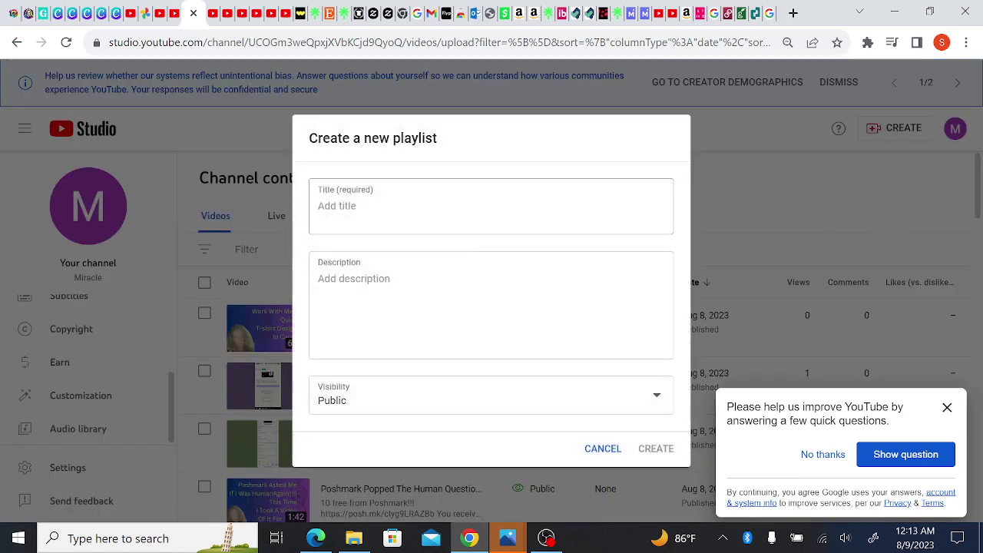
left_click(338, 206)
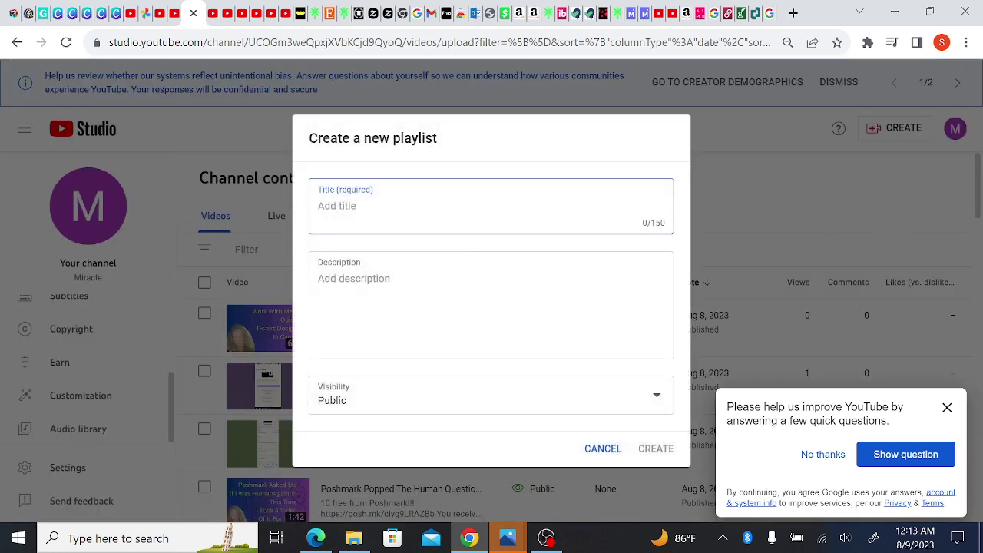
type("Vintage Pos")
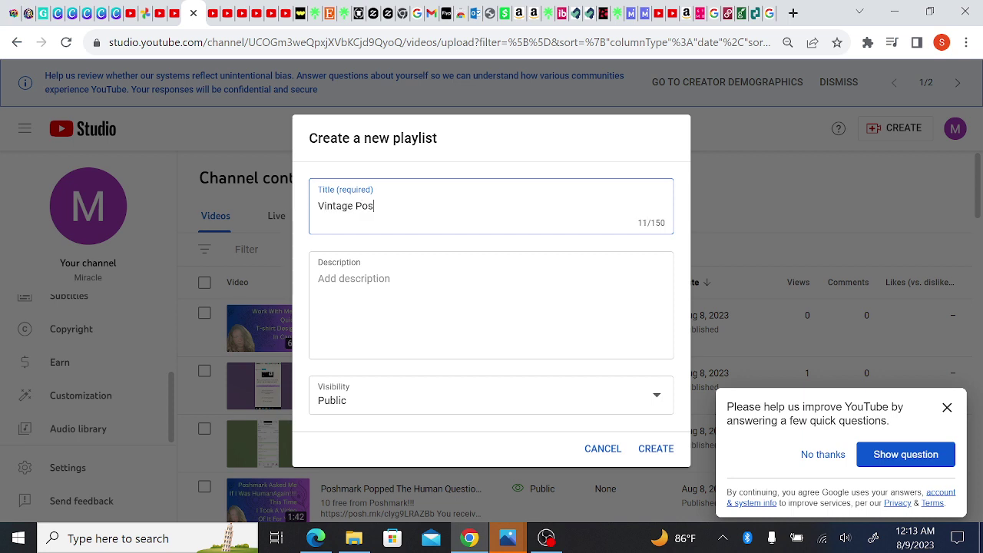
type("tcard Design Process")
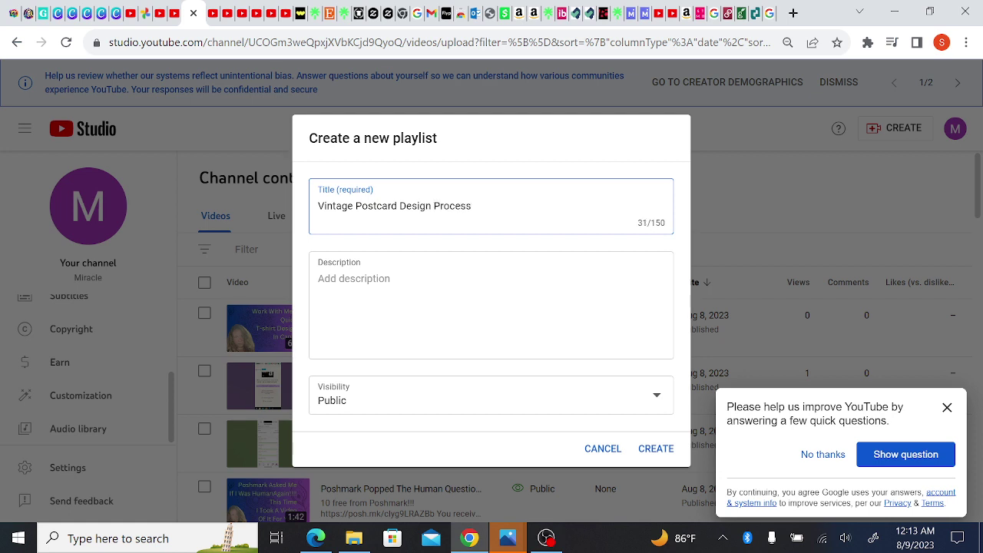
- Extend the title with 'In Depth From Midjourney to DGB to Flying Upload to TeePublic…' and add 'do though'
left_click(324, 205)
type("In Depth ")
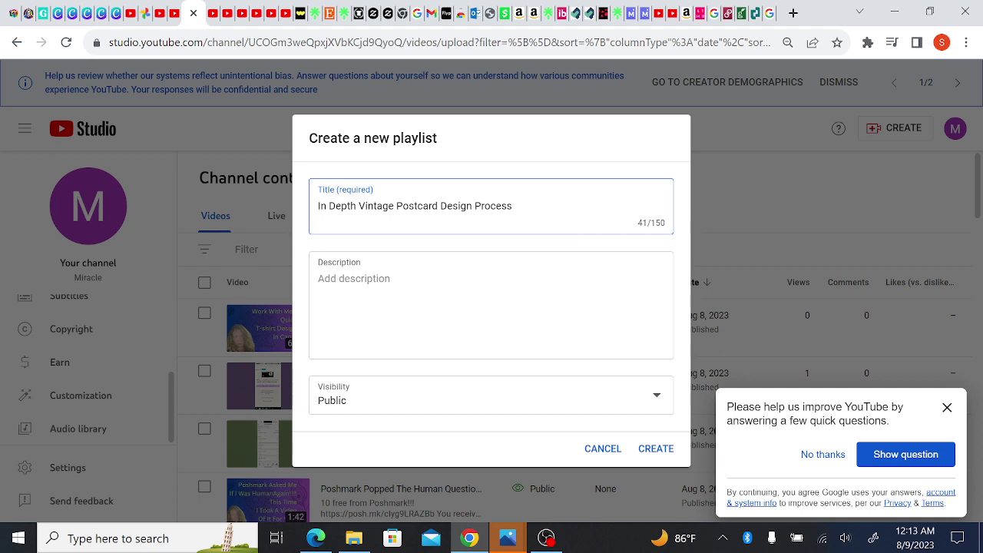
type("From Midjourney to ")
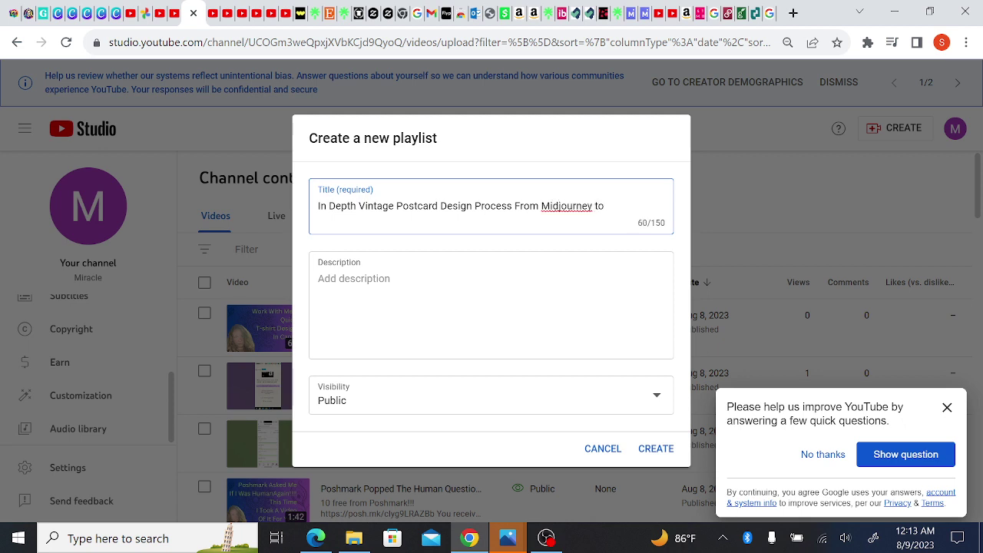
type("DGB to Flying")
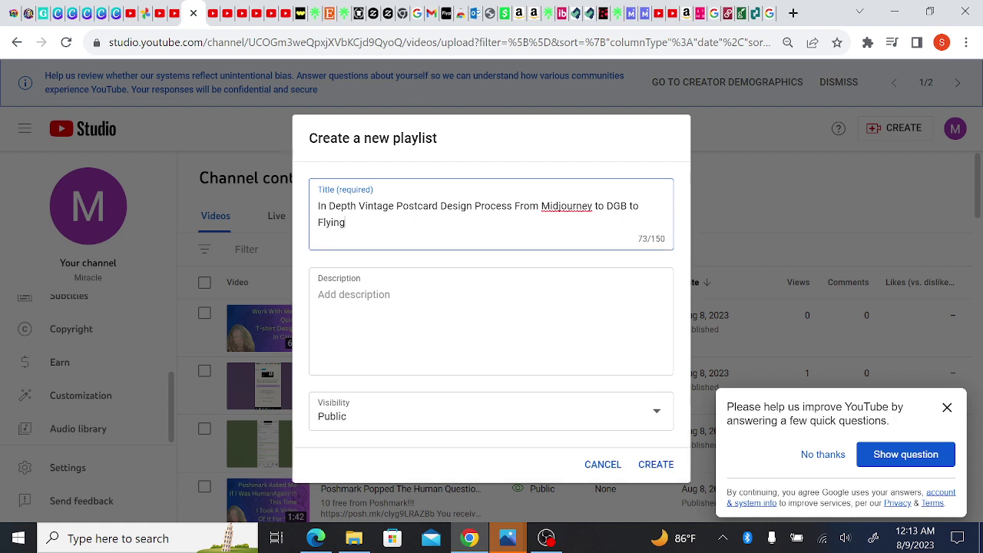
type(" Upload to TeePublic and w")
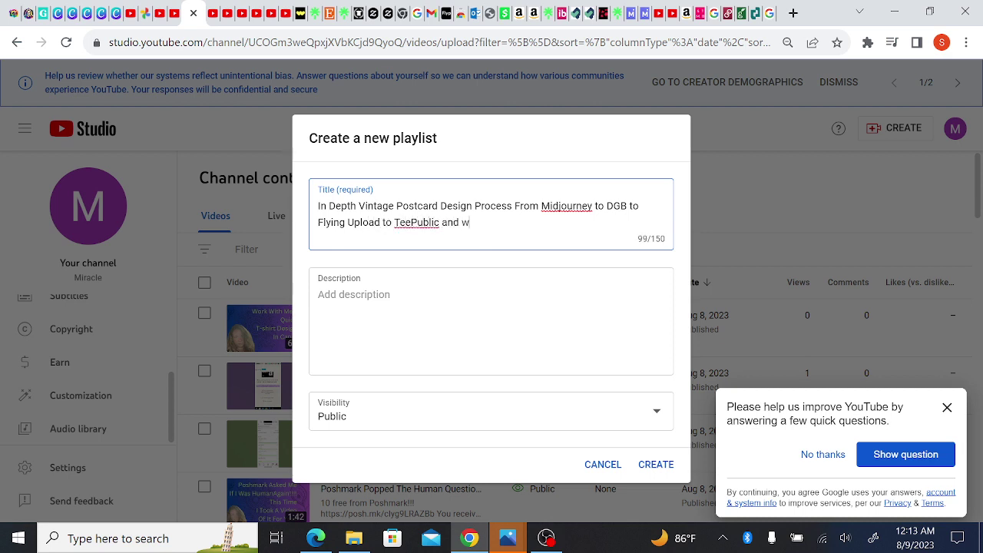
type("ith a big fat Leonardo ")
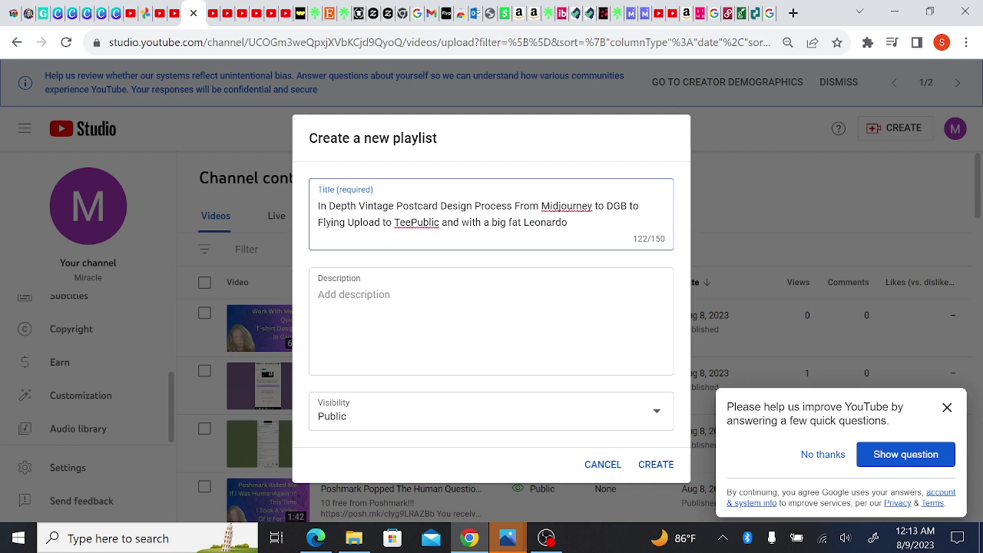
type("fail.  (I really like L")
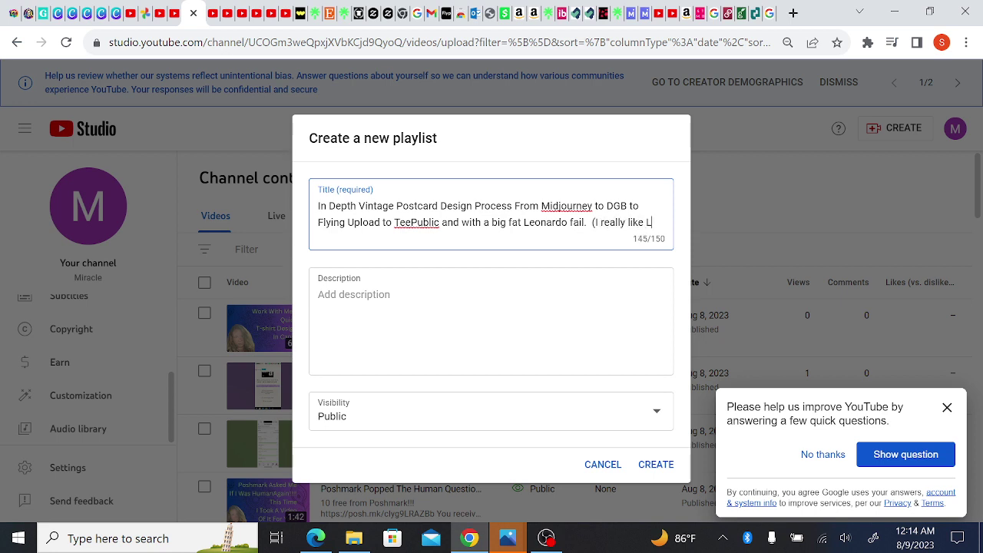
type("eonardo b")
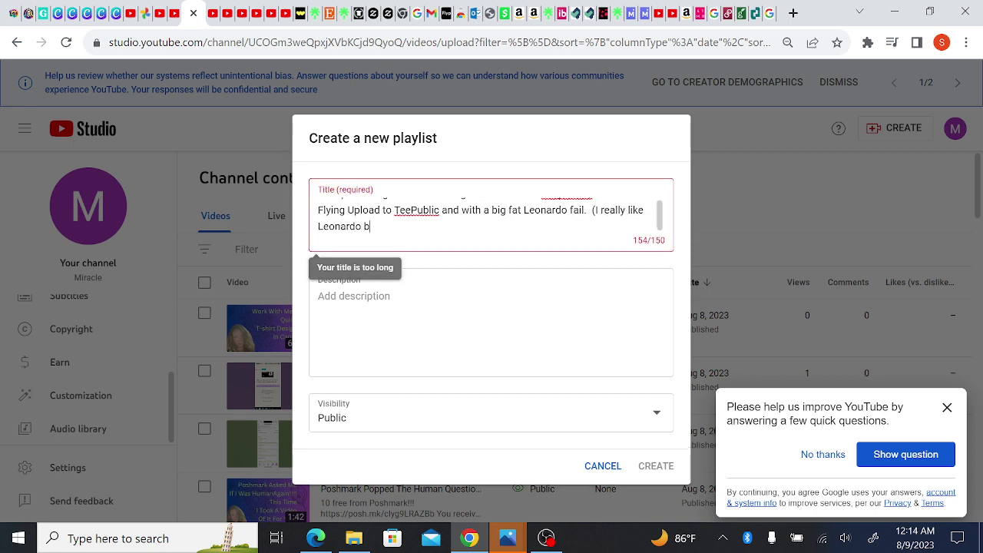
type("tw)")
left_click(628, 210)
type("do ")
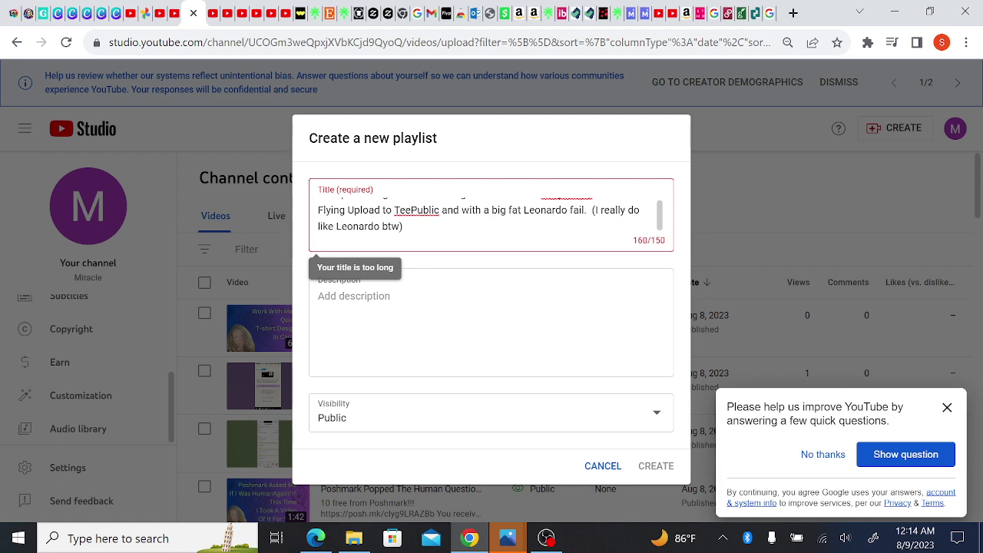
type("though")
- Trim the title to 150/150 by fixing spacing and deleting 'In Depth' and 'Process'
key("BackSpace")
key("BackSpace")
key("Left")
left_click(318, 204)
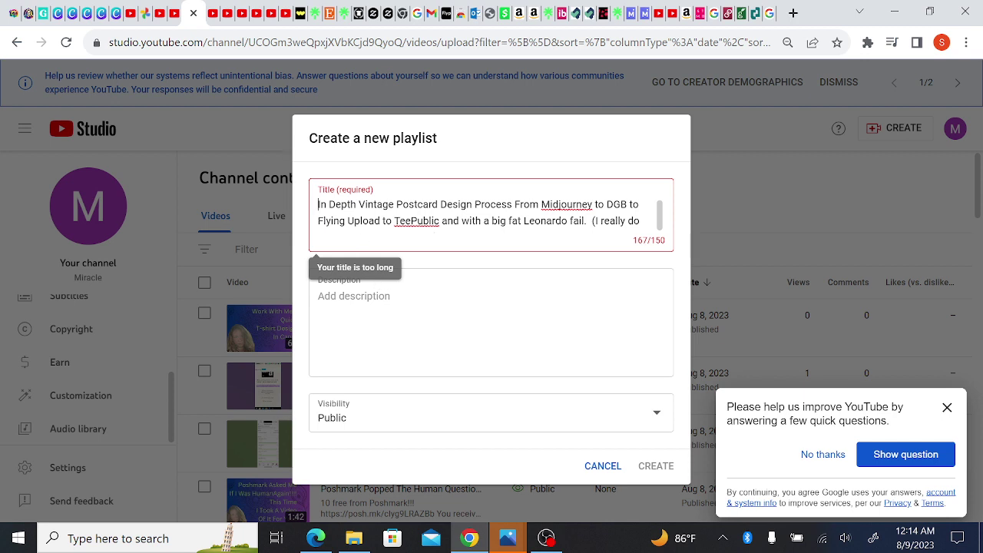
left_click_drag(358, 205, 313, 209)
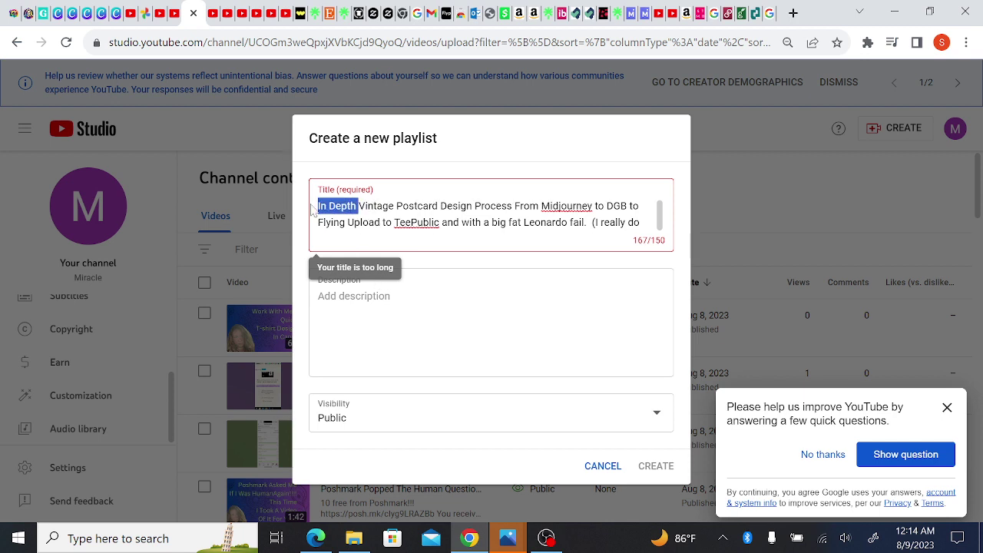
key("BackSpace")
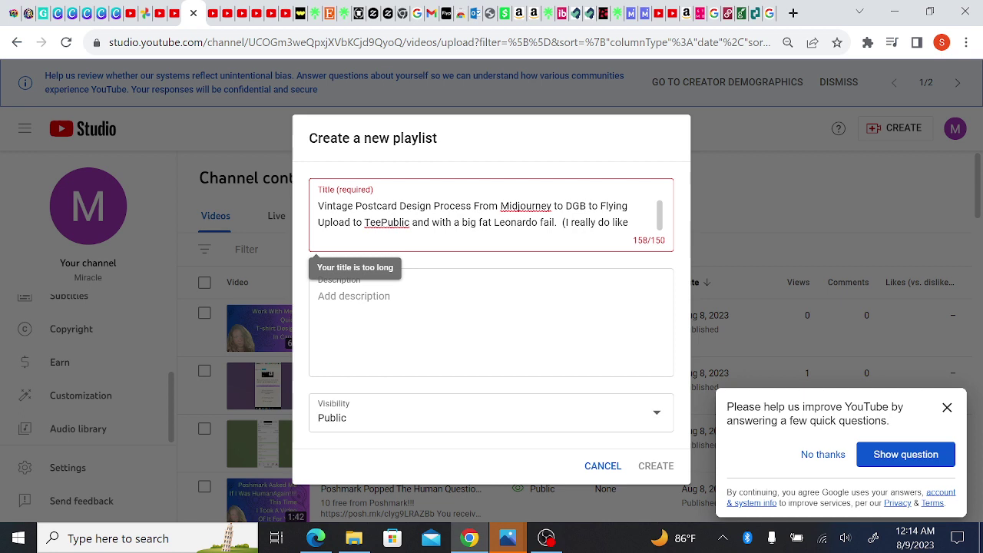
key("BackSpace")
key("BackSpace")
key("BackSpace")
key("BackSpace")
key("BackSpace")
key("BackSpace")
key("BackSpace")
key("BackSpace")
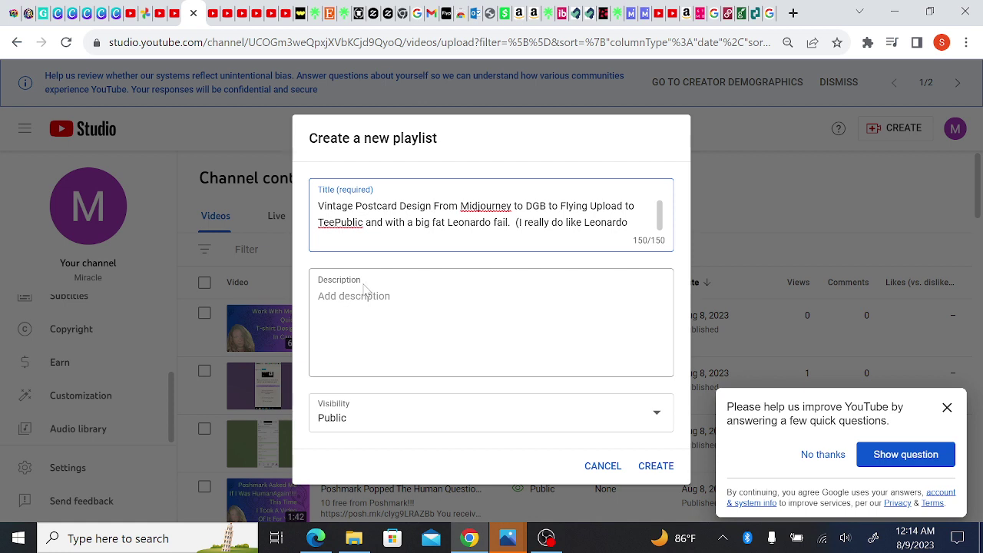
- Write the description 'You get to see the nuts and bolts…' inviting requests for instruction
left_click(318, 295)
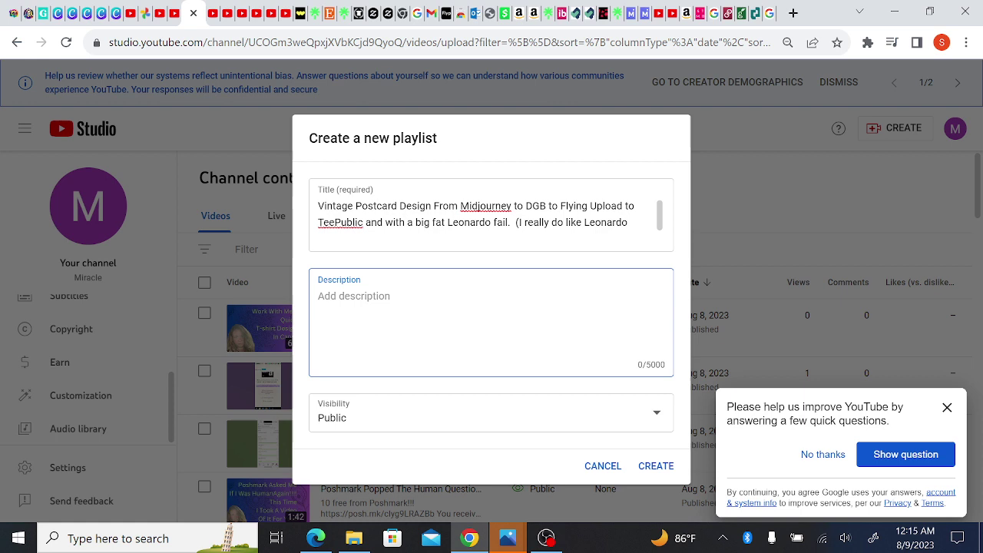
type("You get")
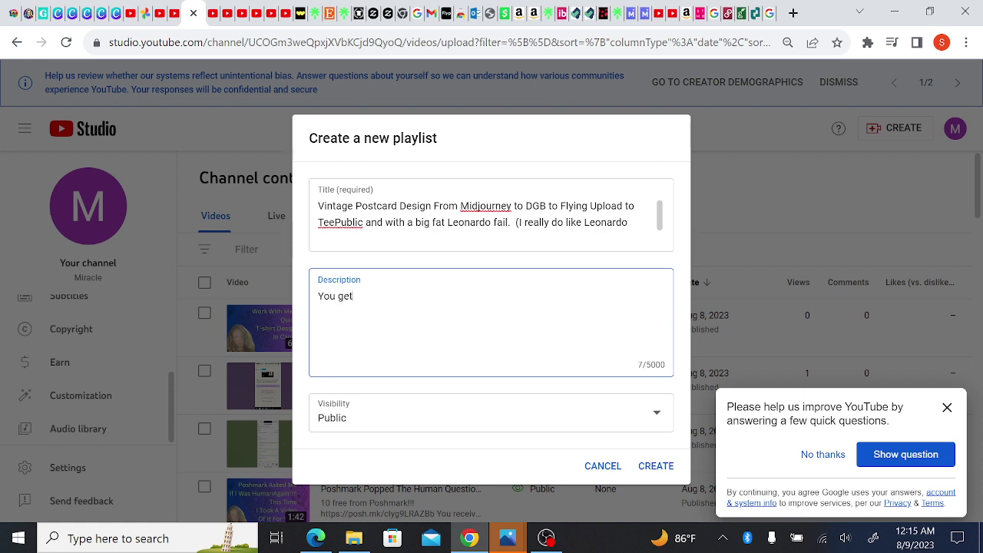
type(" to see th")
key("BackSpace")
key("BackSpace")
type("see the nuts and bolts of h")
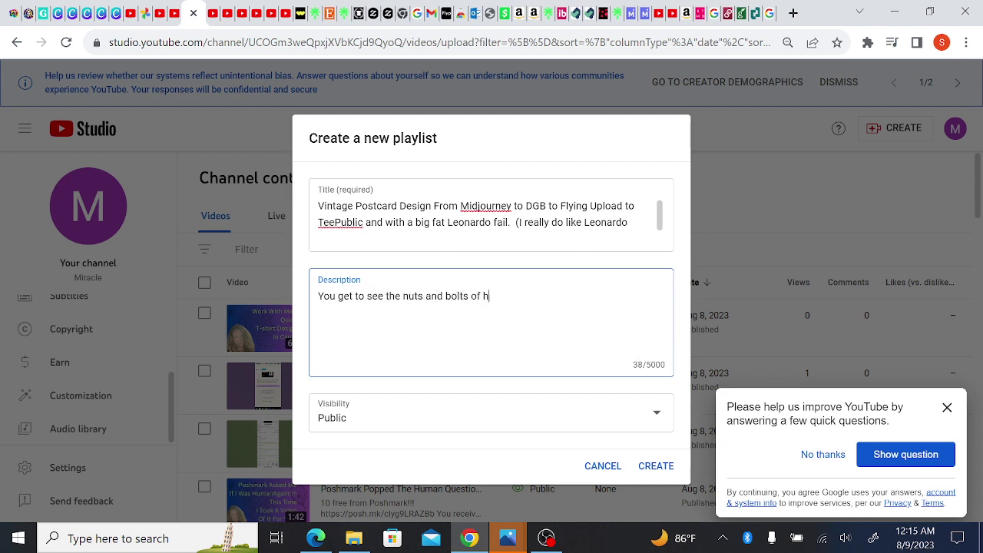
type("ow to do all this.  If the")
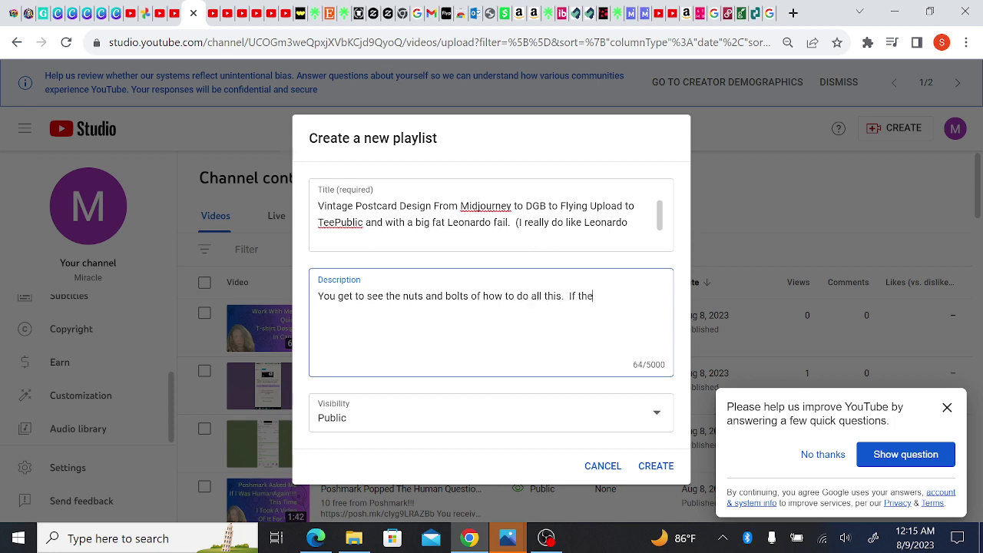
type("re is anythig")
key("BackSpace")
key("BackSpace")
type("ng I left out th")
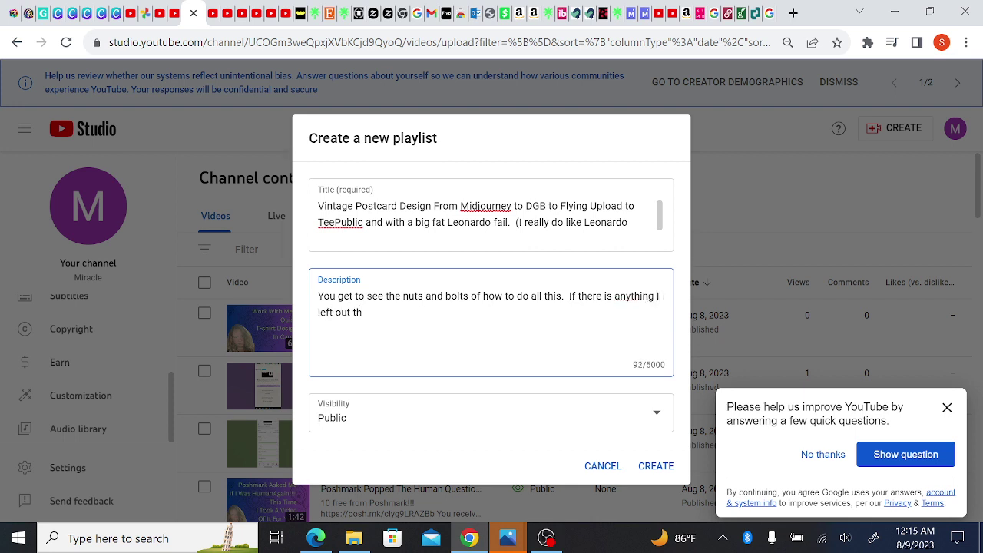
type("at you would like instruction o")
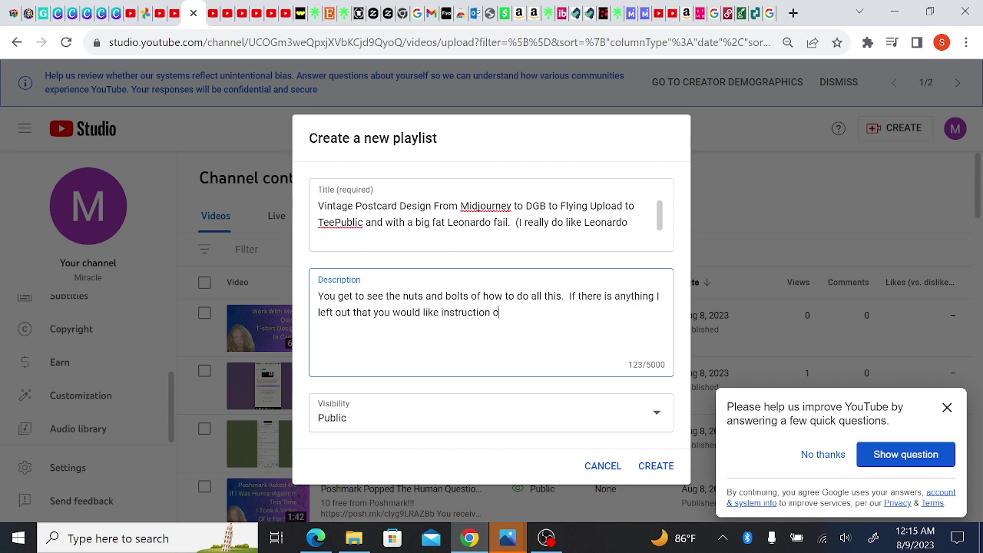
type("n, please just let me know.")
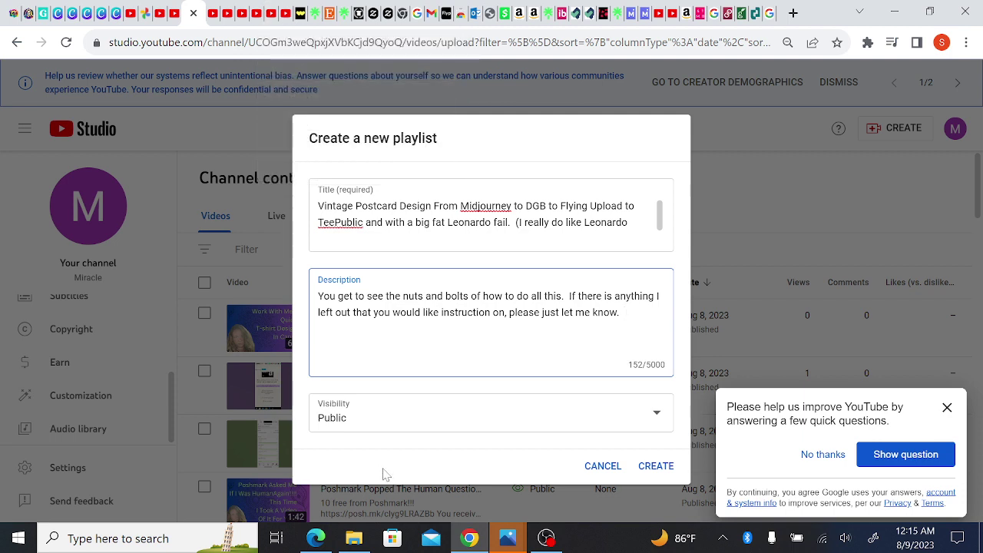
- Paste the prepared referral text on a new line and delete its 'In this video…' paragraph
key("Return")
key("Return")
key("ctrl+v")
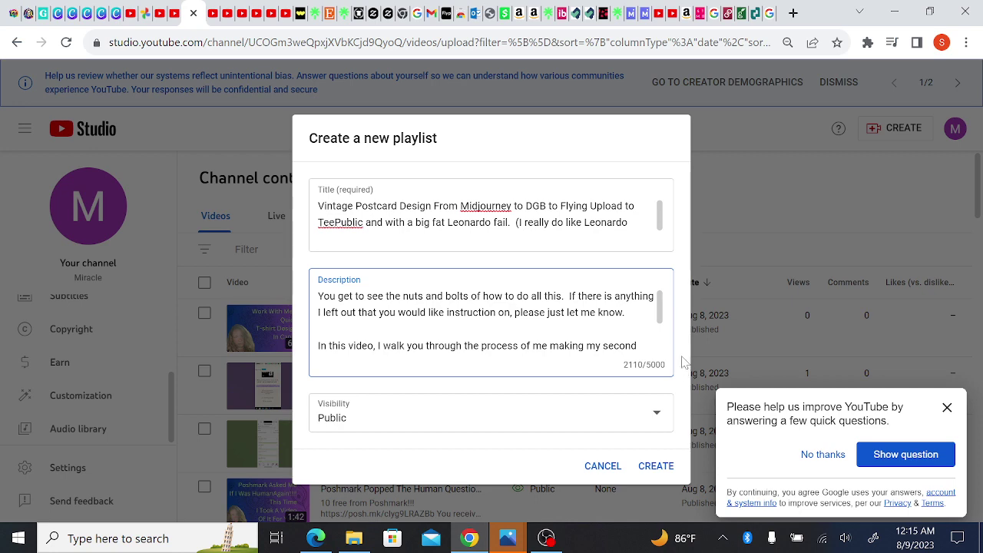
scroll(484, 322, "down", 5)
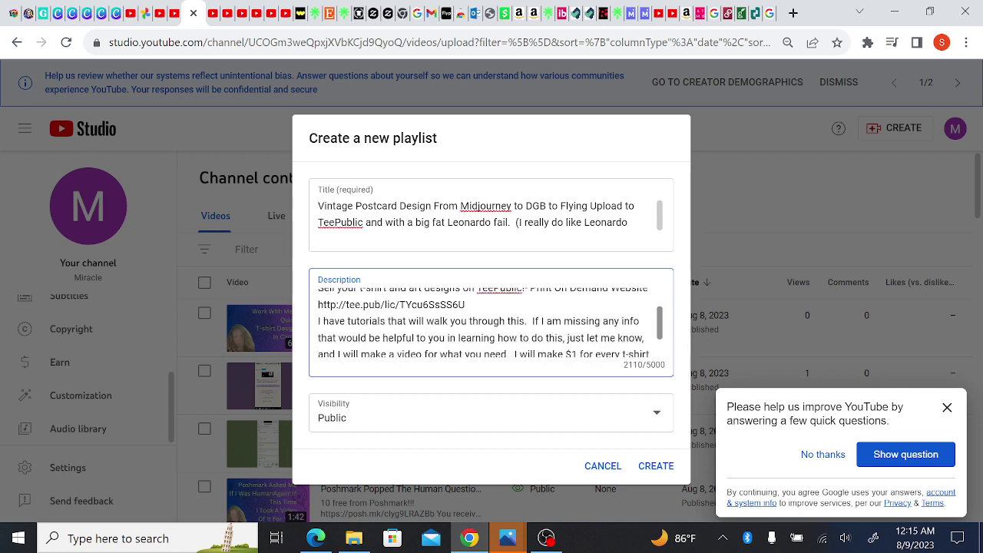
scroll(483, 323, "up", 6)
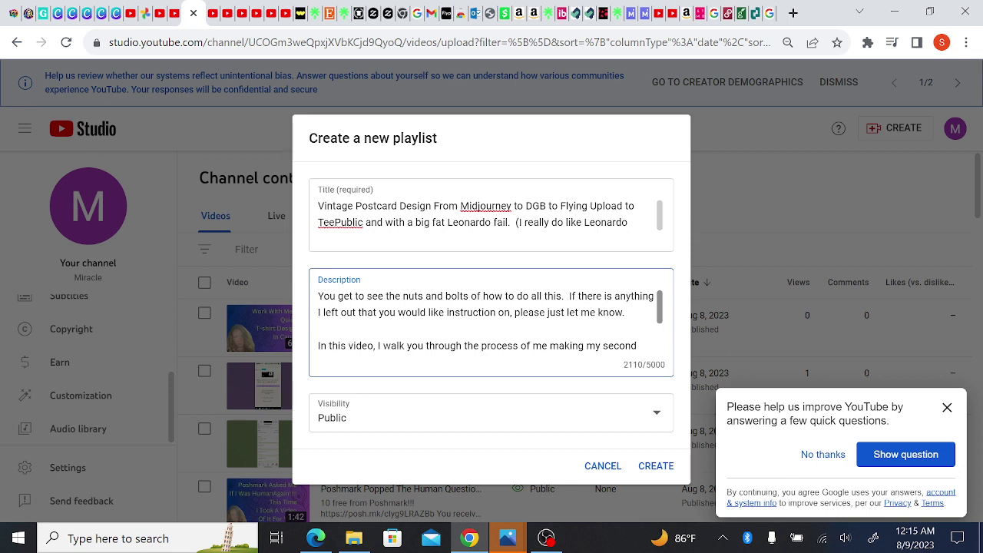
scroll(484, 322, "down", 1)
scroll(484, 323, "up", 1)
mouse_move(319, 328)
left_mouse_down()
mouse_move(548, 344)
mouse_move(553, 361)
mouse_move(637, 290)
mouse_move(319, 301)
mouse_move(323, 286)
mouse_move(318, 329)
left_mouse_up()
key("BackSpace")
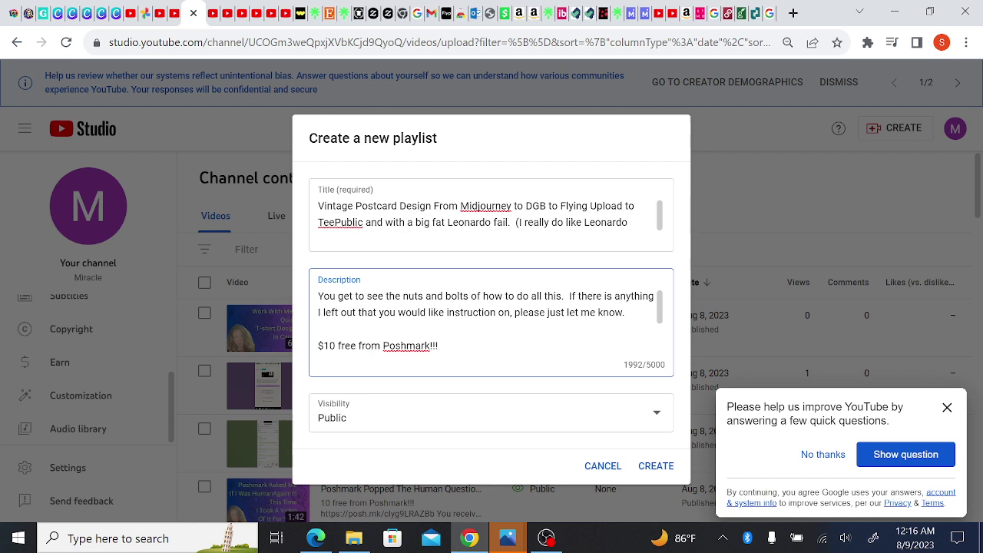
- Review the description down to the Flyp link and $10 Amazon Gift Card offer, then create the playlist
key("Down")
key("Down")
key("Down")
key("Down")
key("Down")
key("Down")
key("Down")
key("Down")
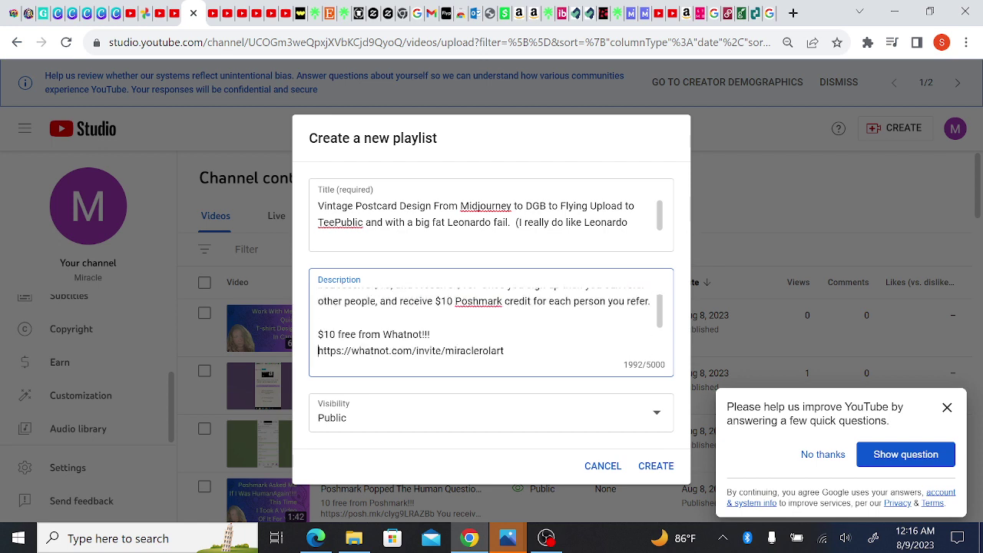
key("Down")
key("Down")
key("Down")
key("Down")
key("Down")
key("Down")
key("Down")
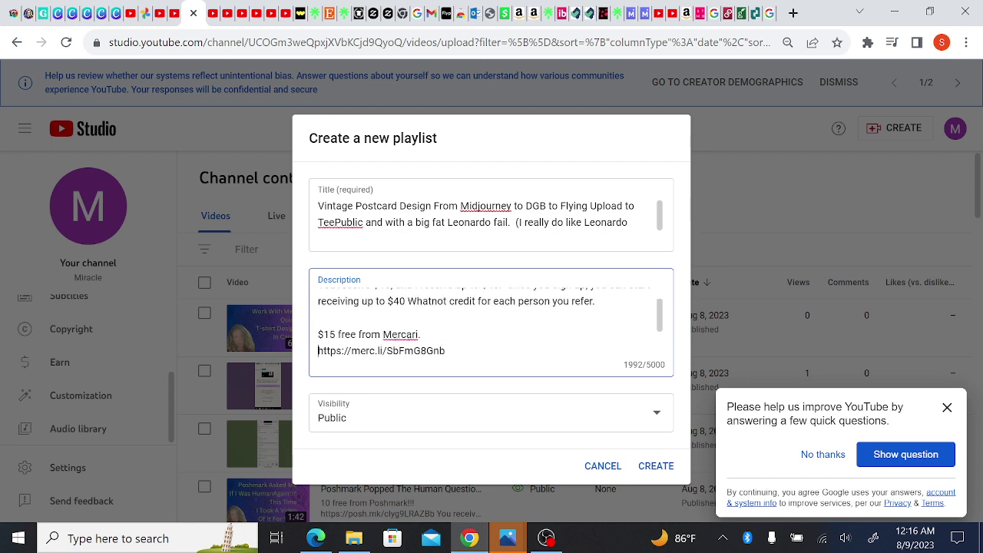
key("Down")
key("Down")
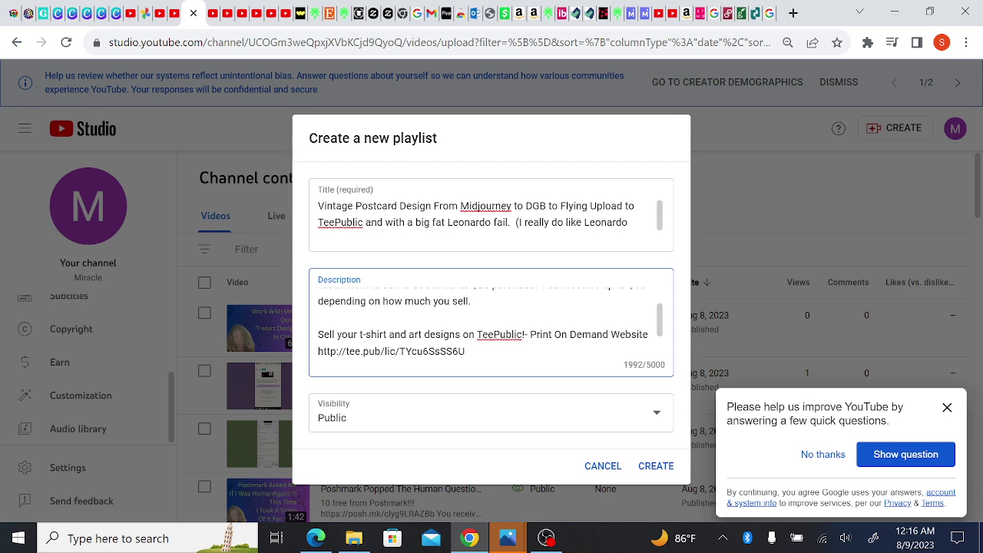
key("Down")
key("Down")
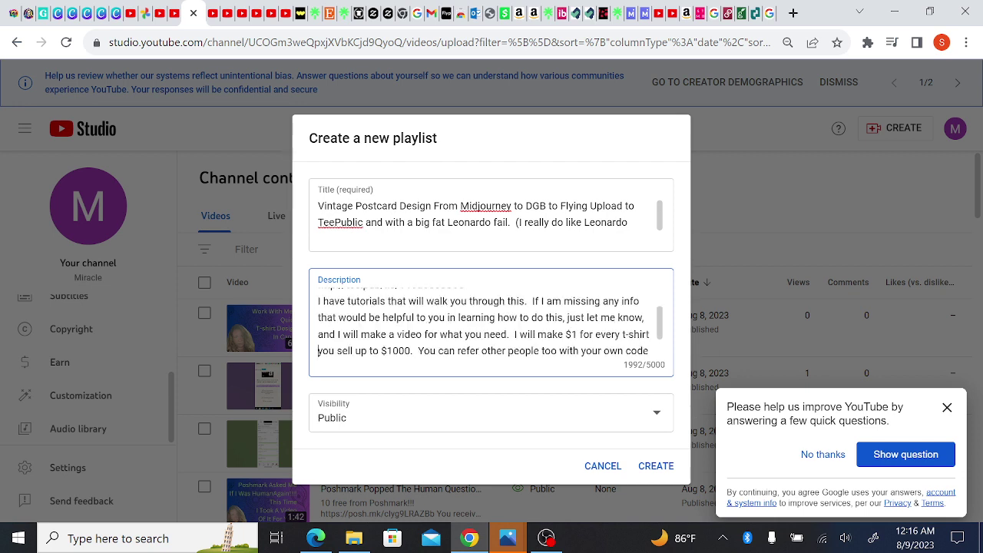
key("Down")
key("Up")
key("Up")
key("Up")
key("Up")
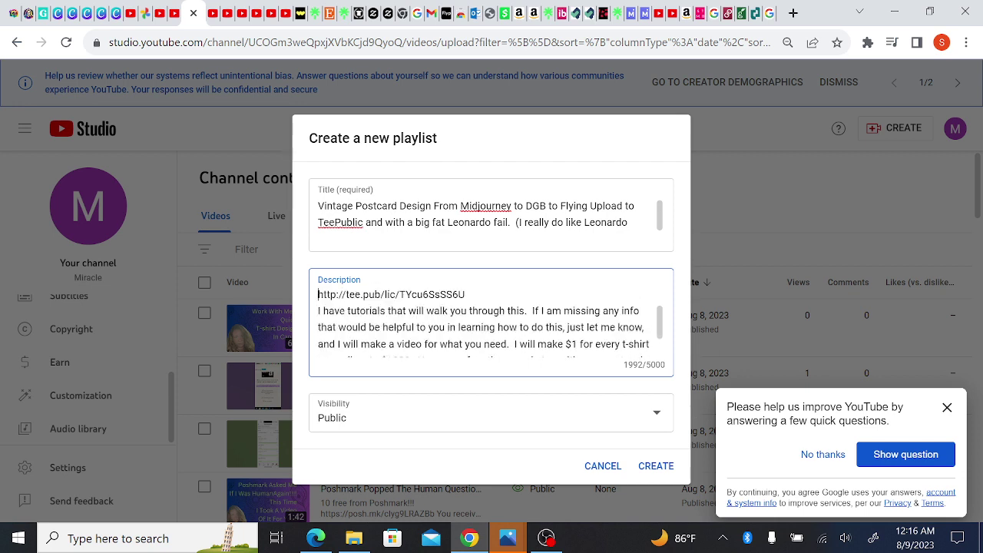
key("Down")
key("Down")
key("Down")
key("Down")
key("Down")
key("Down")
key("Down")
key("Down")
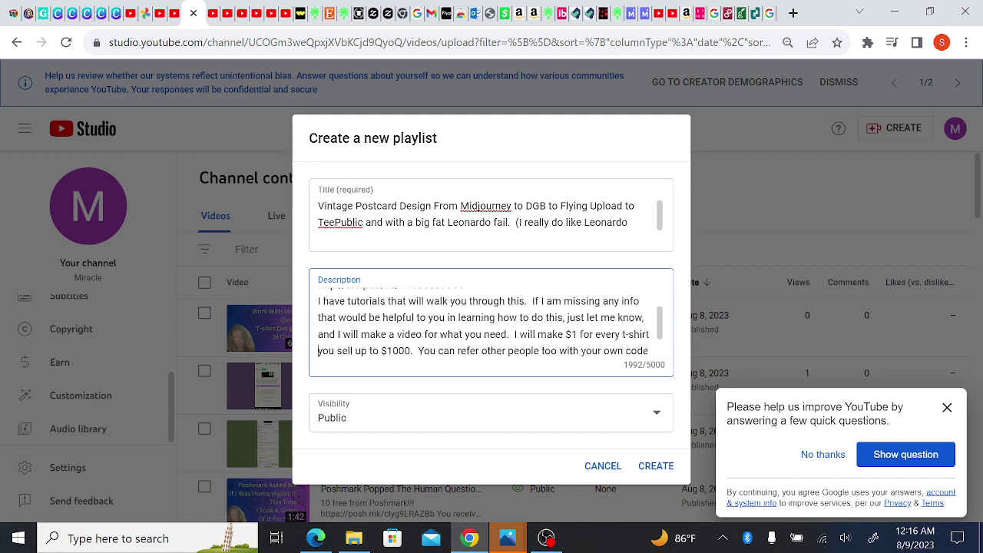
key("Down")
key("Down")
key("Down")
key("Down")
key("Down")
key("Down")
key("Down")
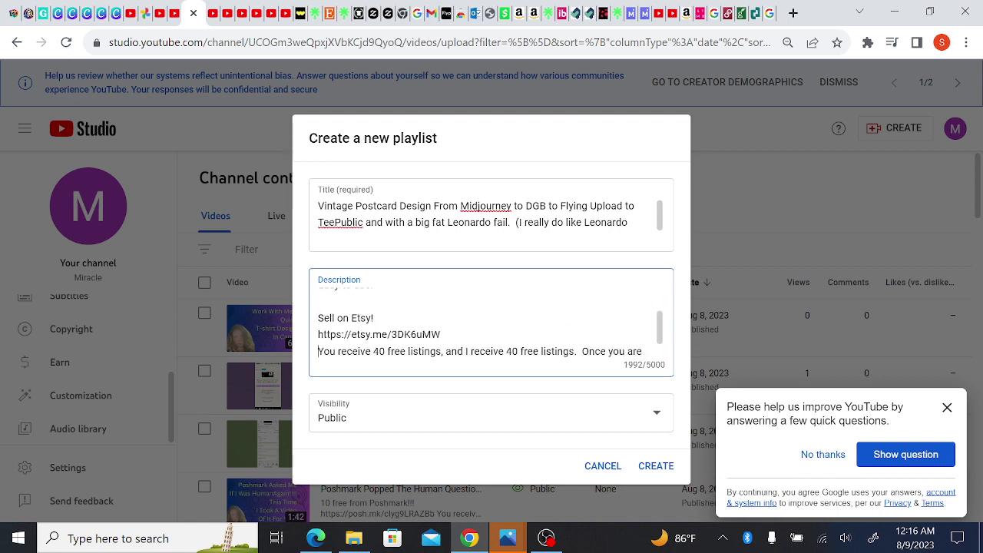
key("Down")
key("Down")
key("Down")
key("Down")
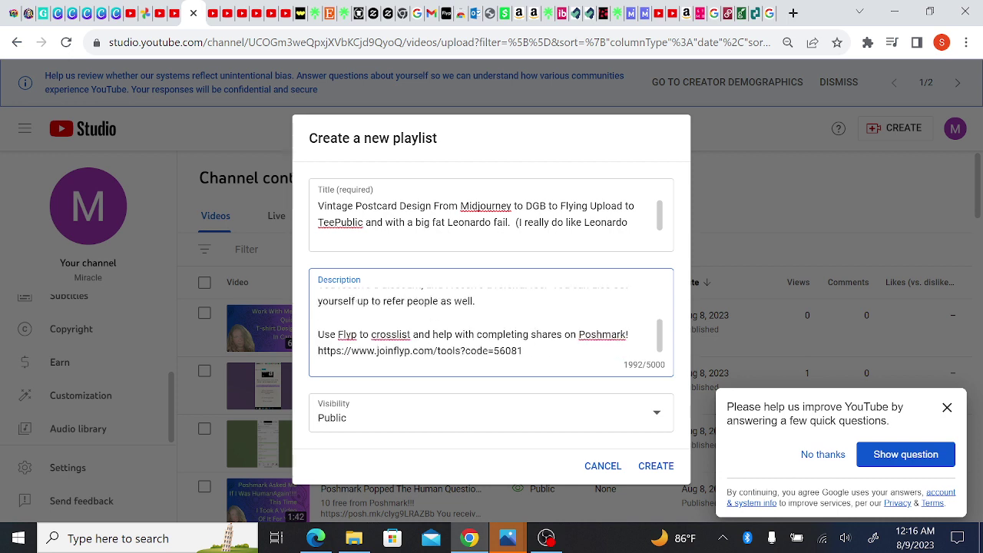
key("Down")
key("Down")
key("Down")
key("Down")
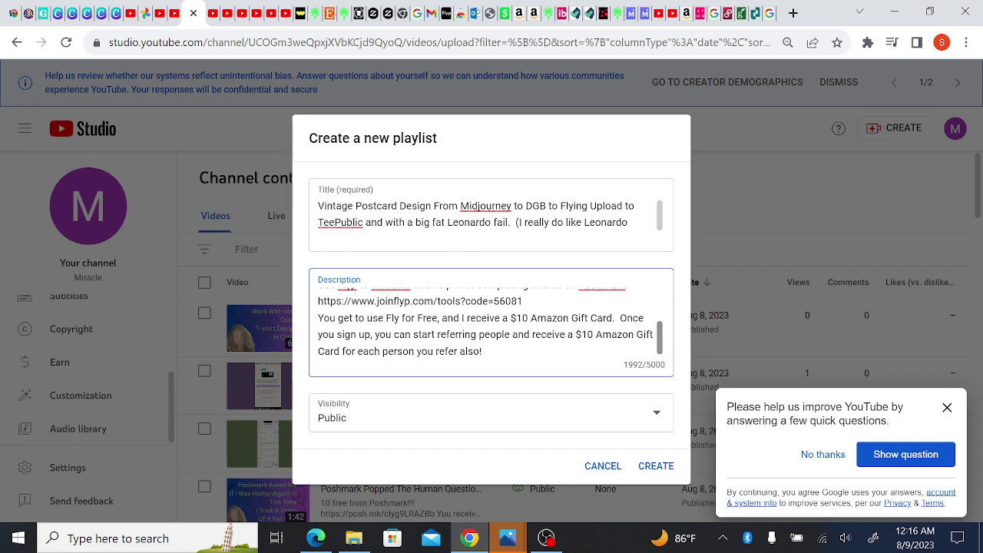
left_click(642, 470)
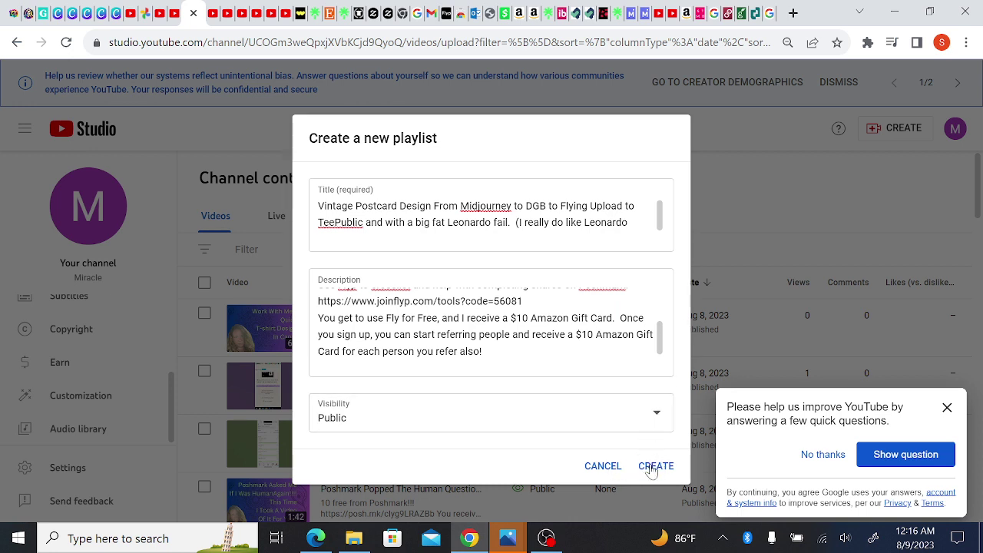
- Confirm the new public playlist and open it from the channel's Playlists list
left_click(653, 467)
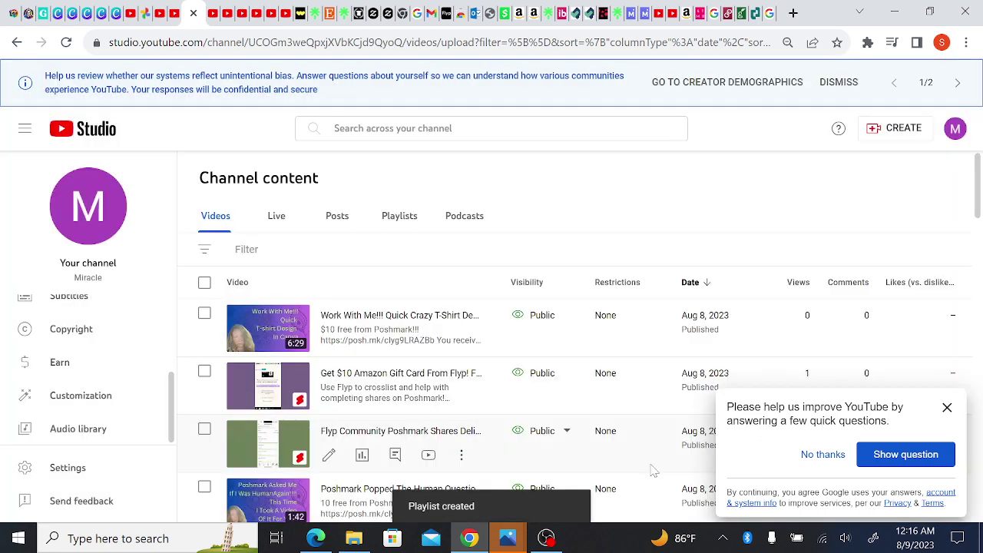
left_click(401, 218)
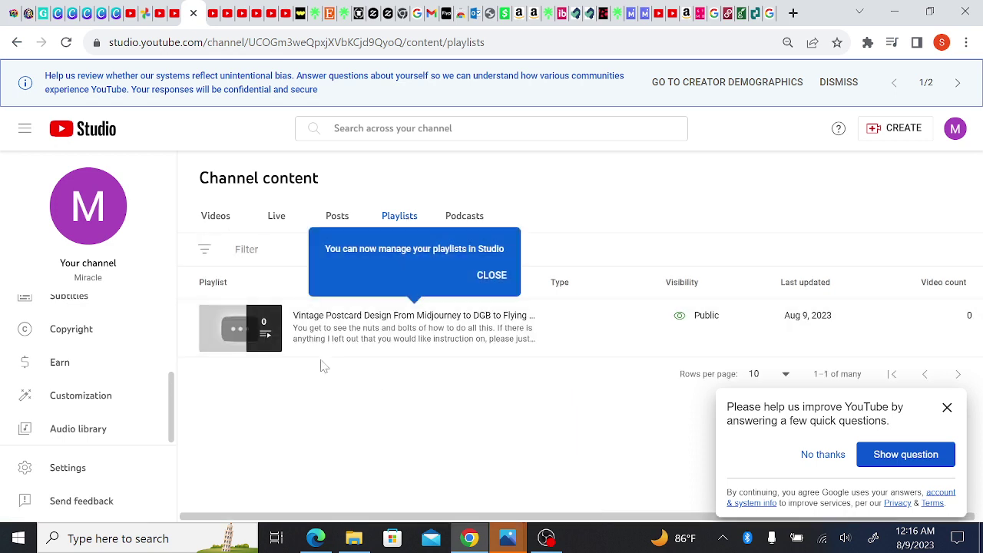
mouse_move(319, 360)
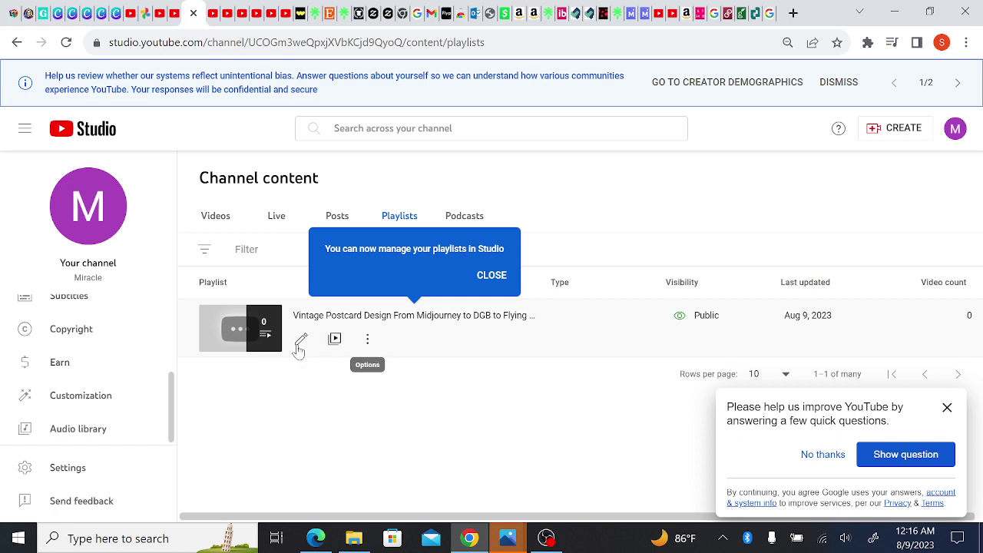
left_click(260, 331)
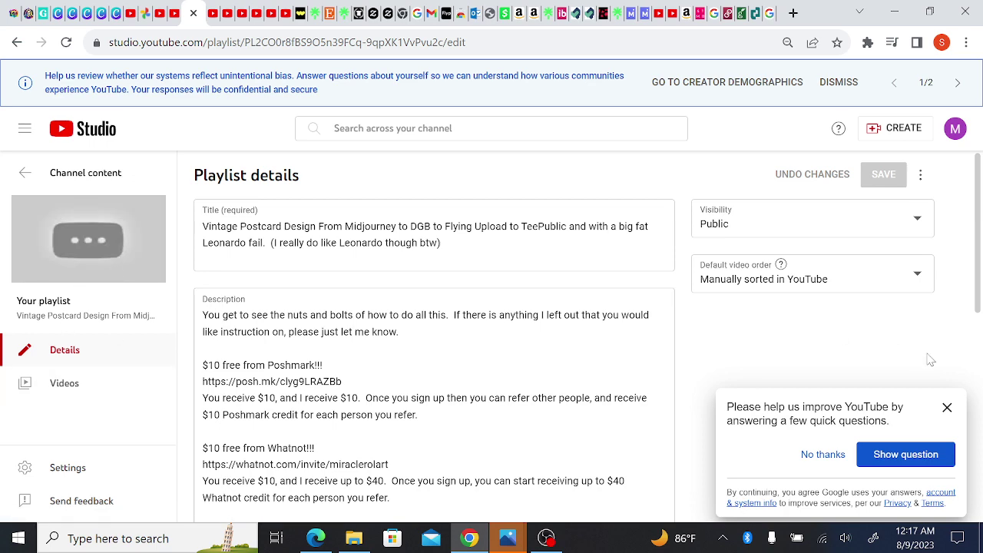
- Scroll the saved description to confirm it ends with the Flyp link and $10 Amazon Gift Card offer
left_click_drag(979, 248, 979, 453)
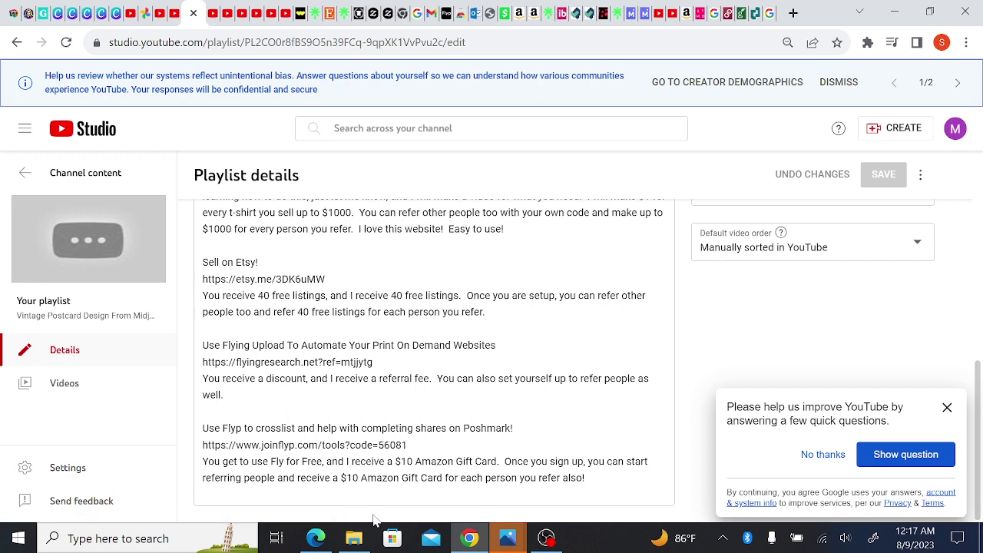
- Go to the playlist's Videos, close the feedback survey, and choose from existing channel videos
left_click(67, 391)
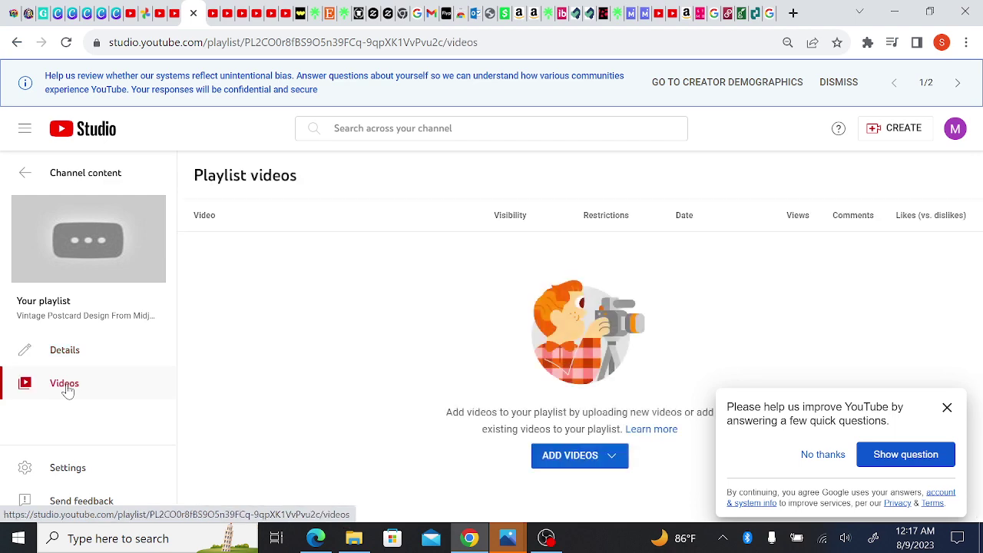
left_click(546, 458)
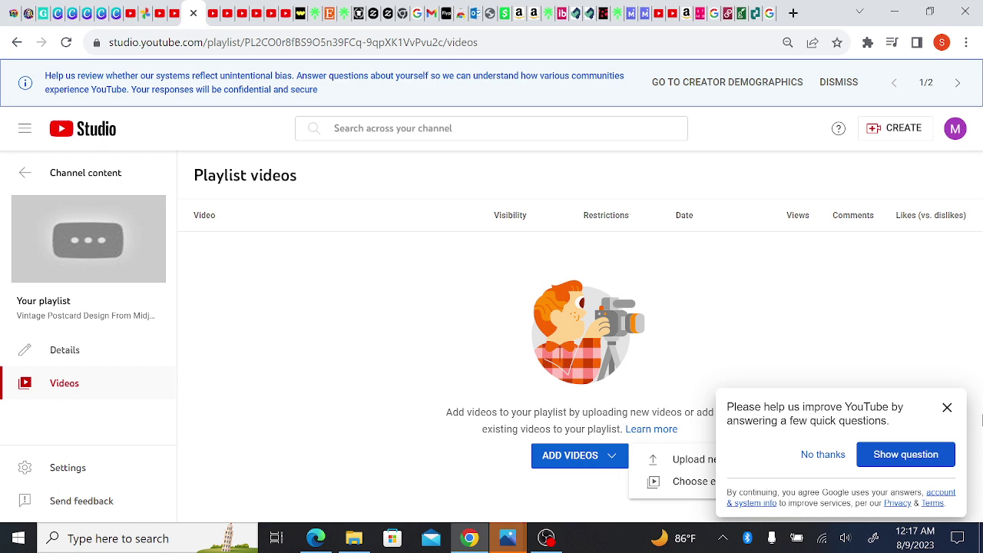
left_click(948, 408)
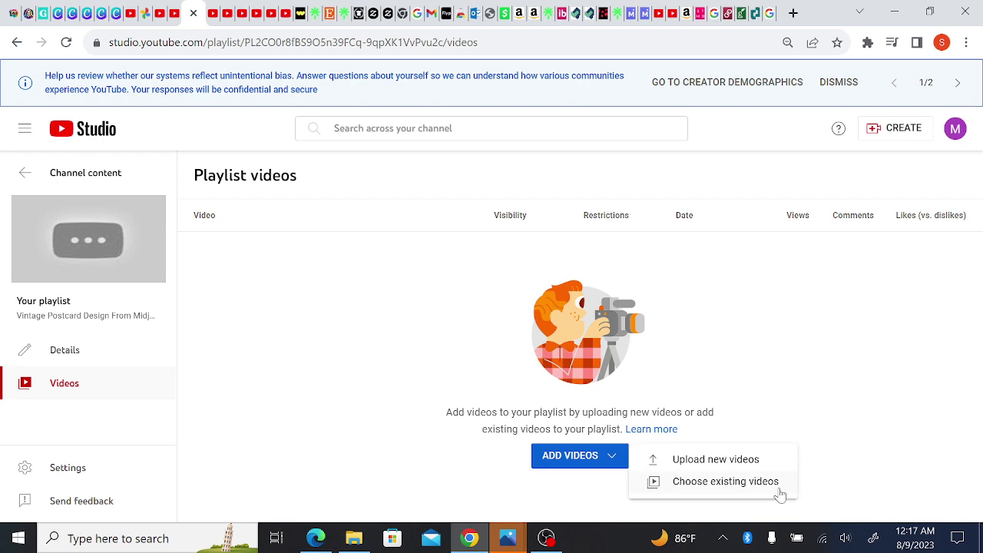
left_click(782, 487)
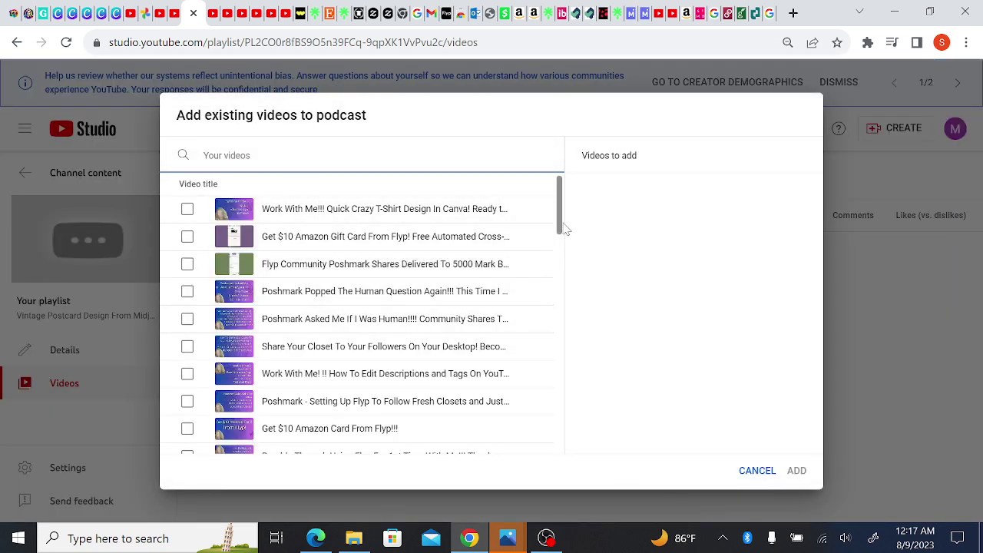
- Add The Real Video 5, Vintage Postcards Video 5, Video 3, Vid 4, Video 2 and the Leonardo video
left_click_drag(563, 235, 564, 307)
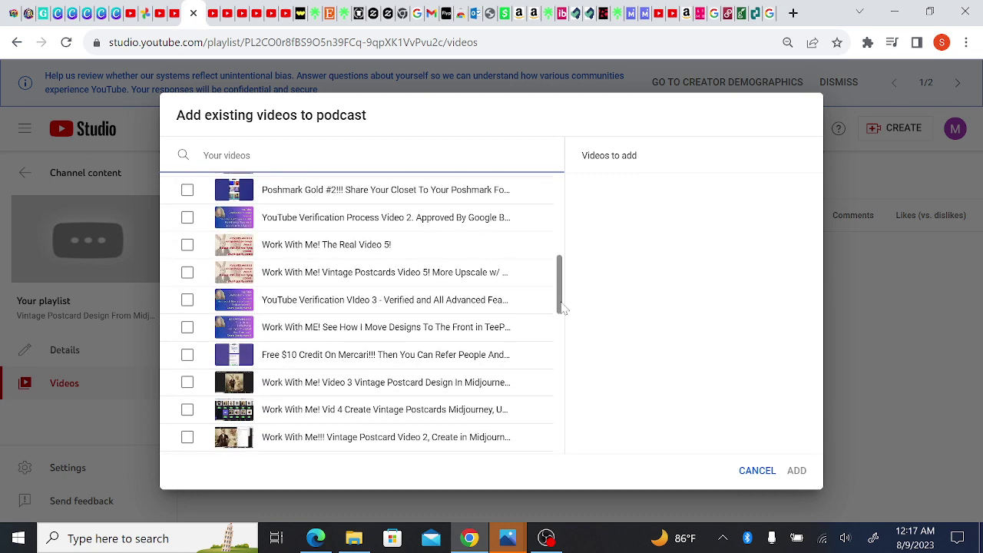
left_click(188, 244)
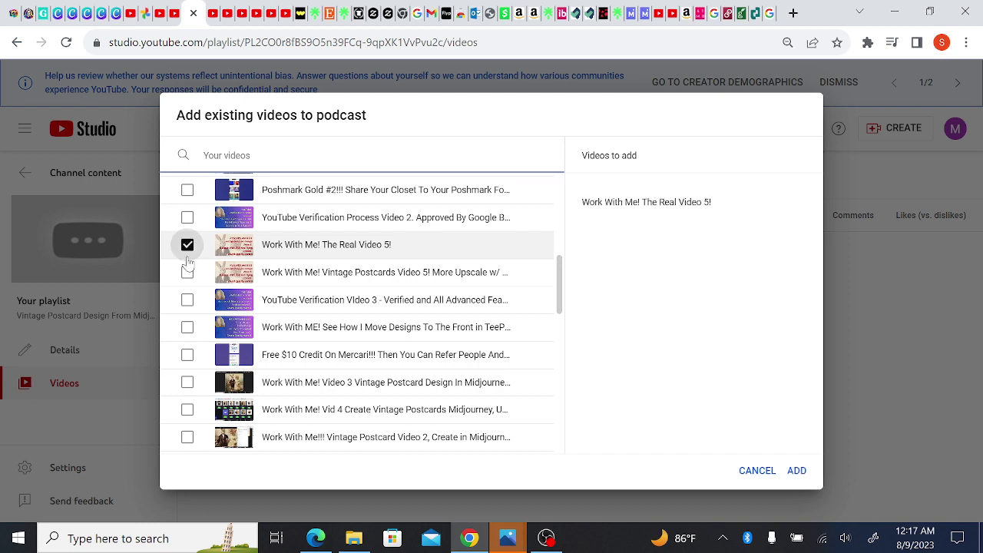
left_click(187, 272)
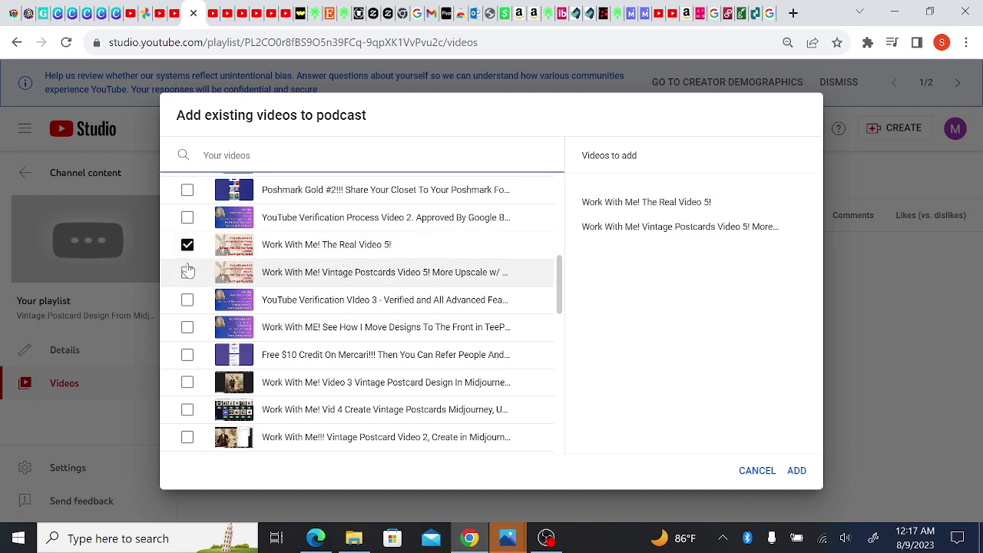
left_click(196, 384)
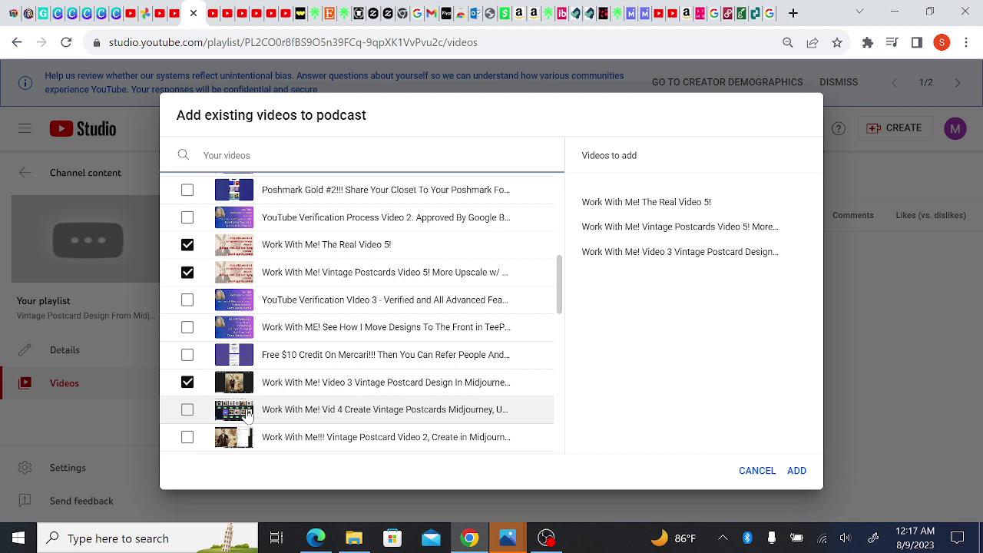
left_click(188, 411)
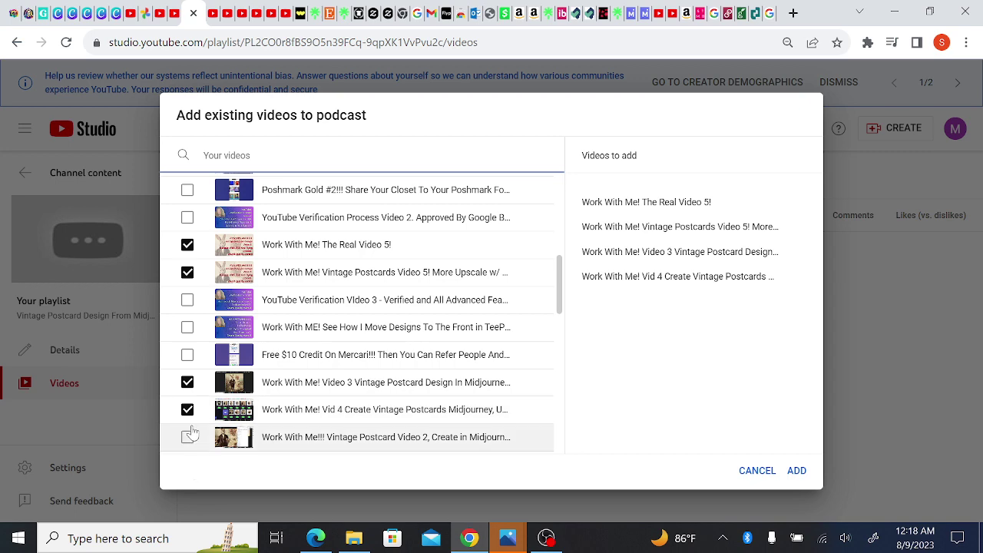
left_click(189, 437)
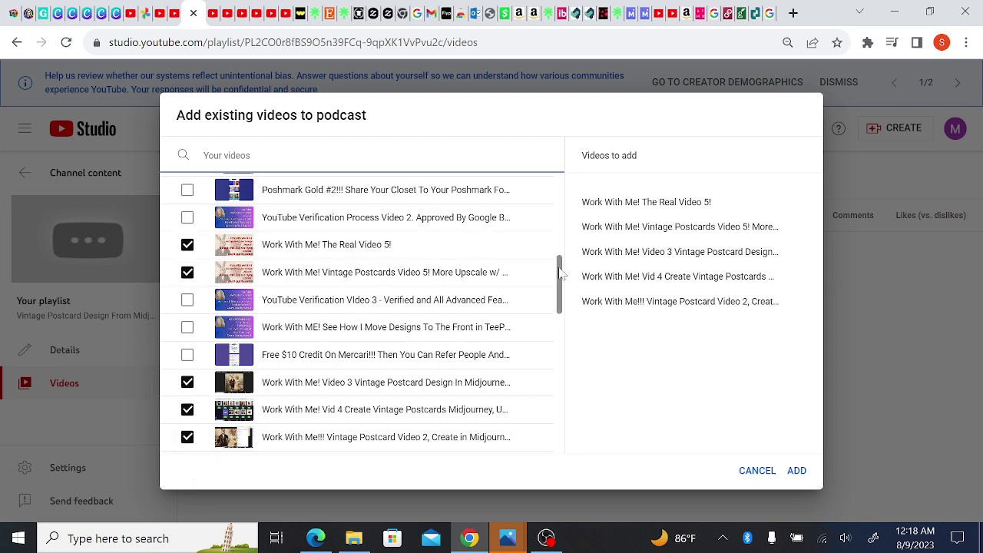
left_click_drag(563, 274, 566, 307)
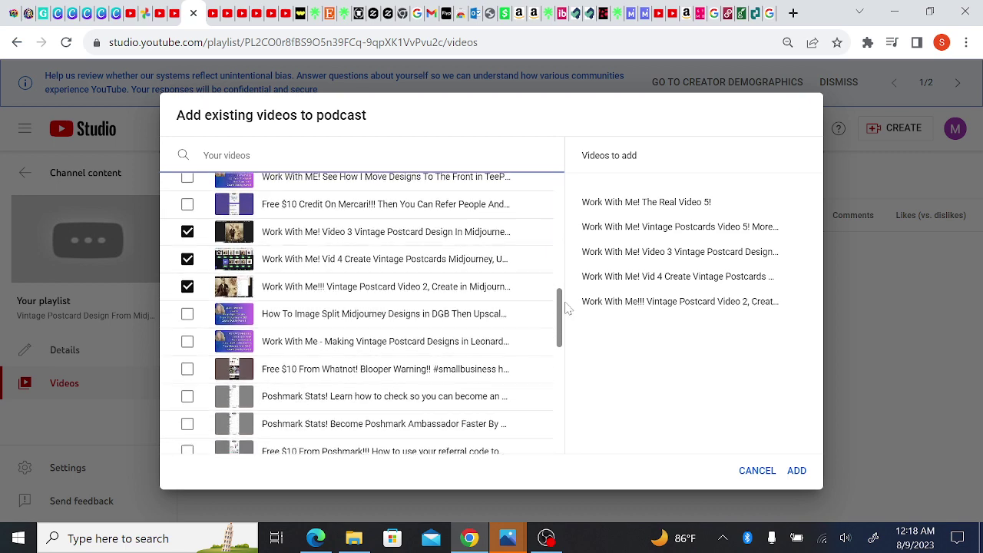
left_click(187, 340)
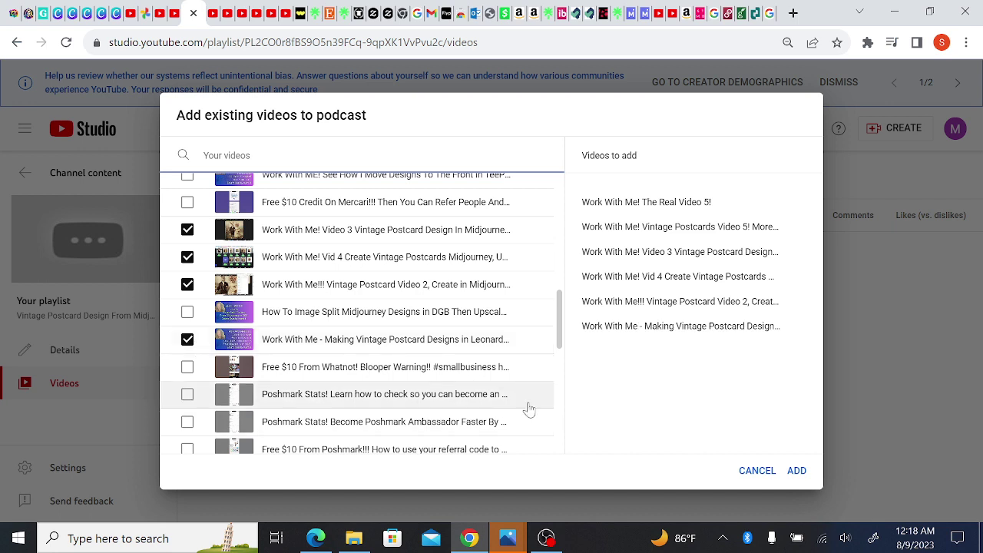
left_click(797, 472)
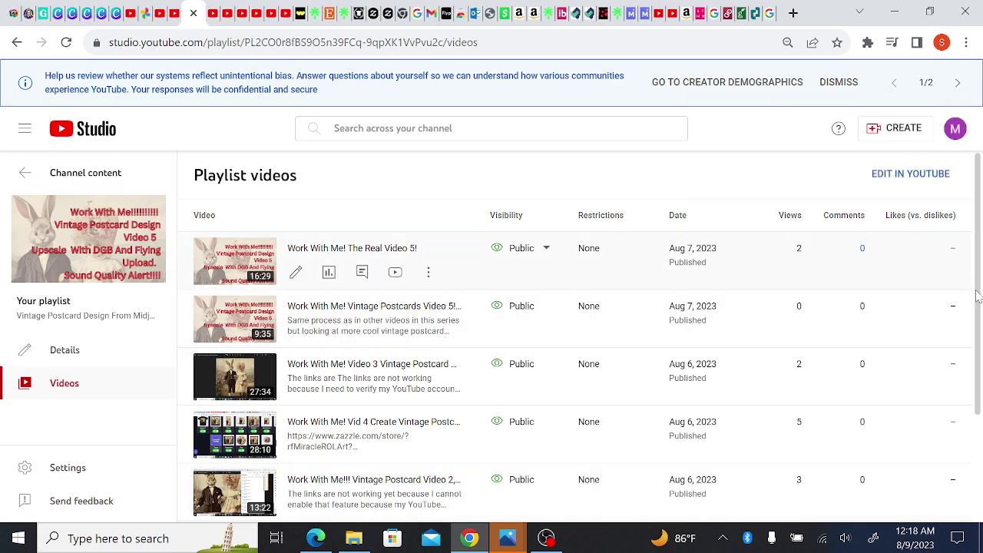
- Scroll through the playlist's six added videos to review them
scroll(960, 456, "down", 2)
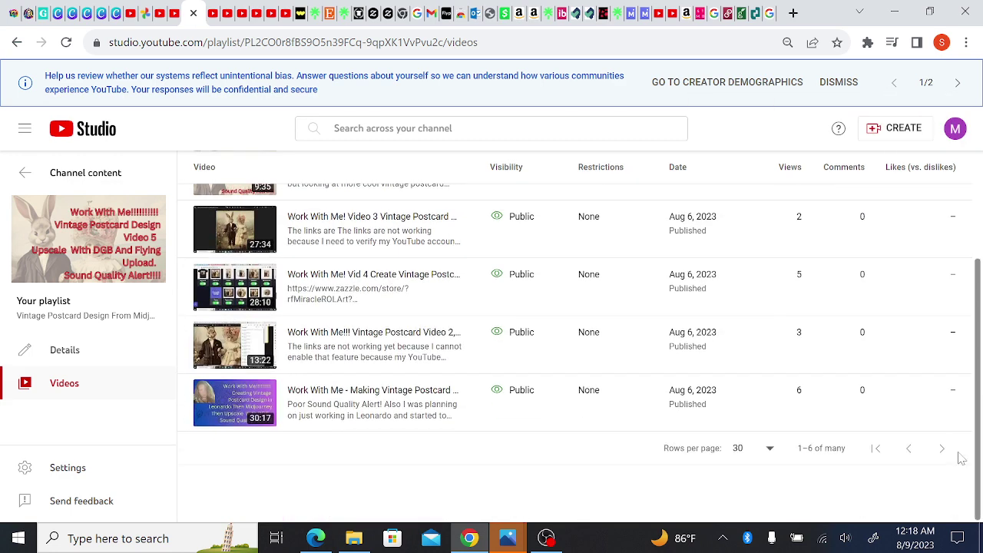
scroll(960, 457, "up", 2)
scroll(981, 349, "up", 1)
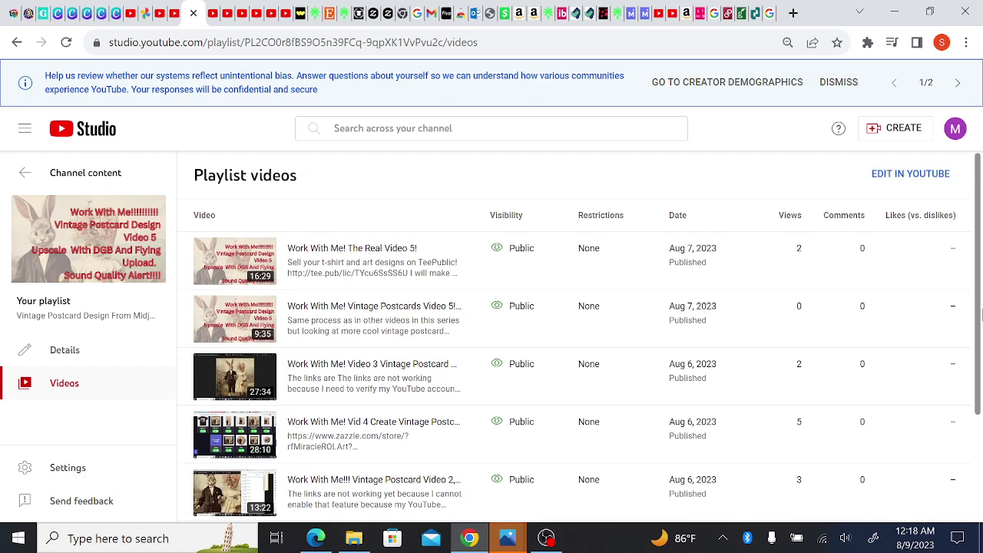
scroll(979, 334, "down", 1)
scroll(980, 299, "up", 1)
scroll(978, 280, "down", 1)
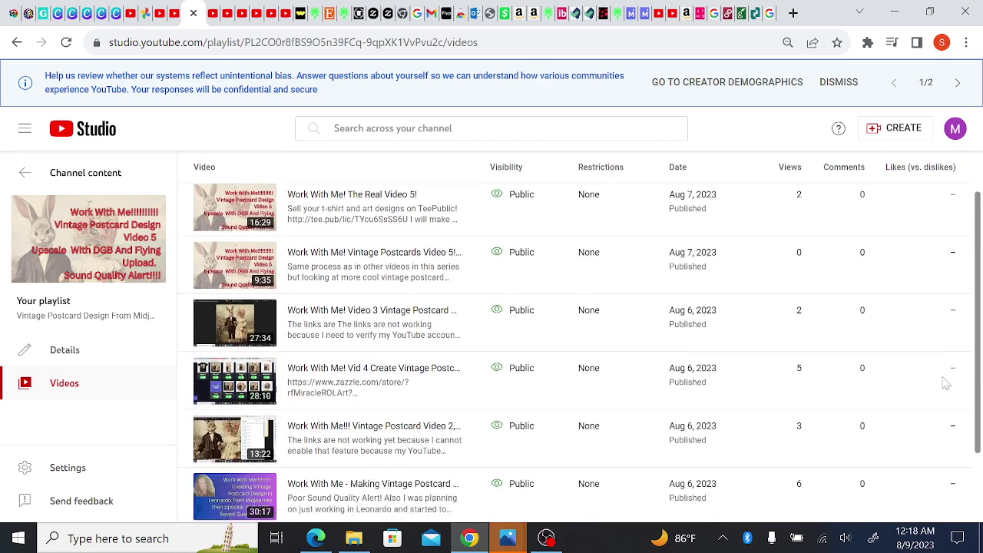
scroll(981, 218, "up", 1)
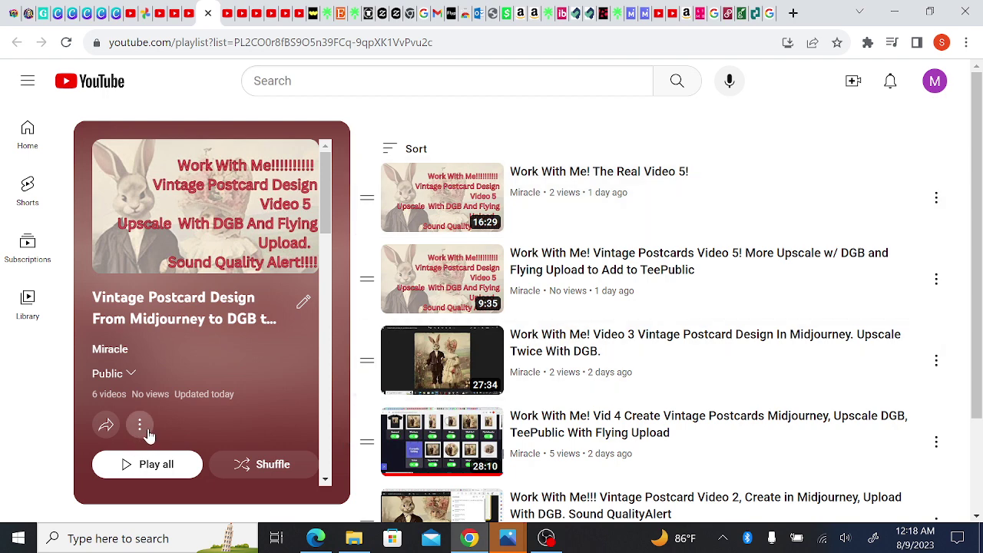
left_click(142, 431)
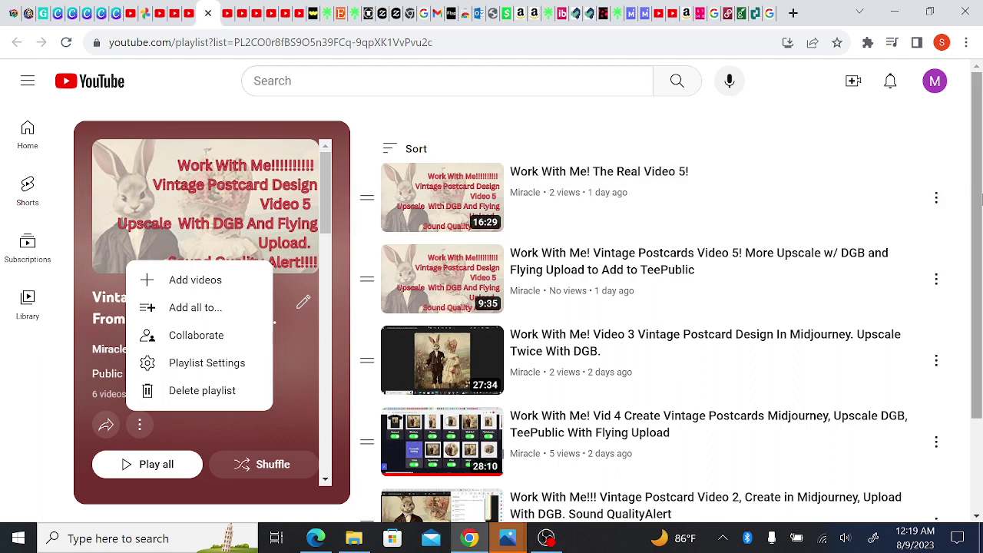
left_click(936, 199)
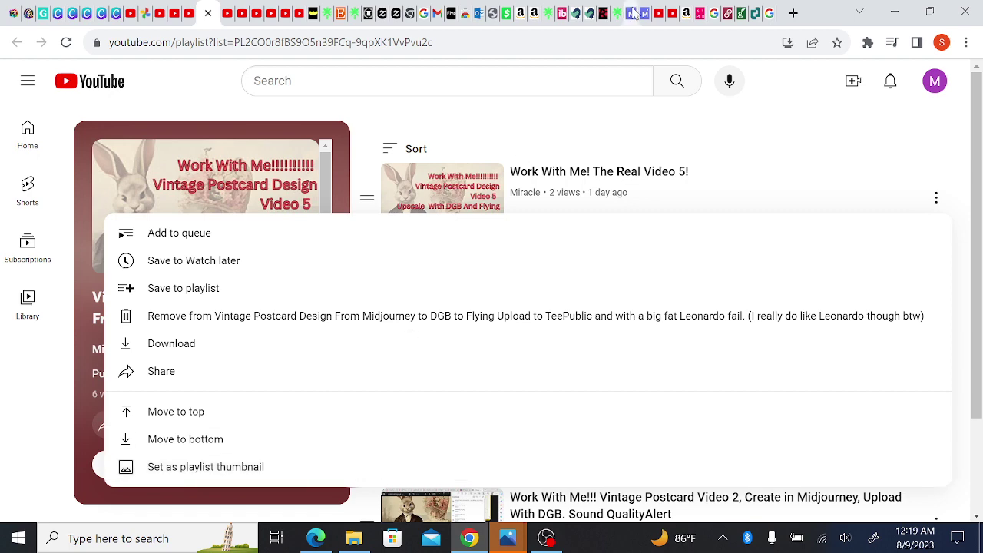
left_click(415, 150)
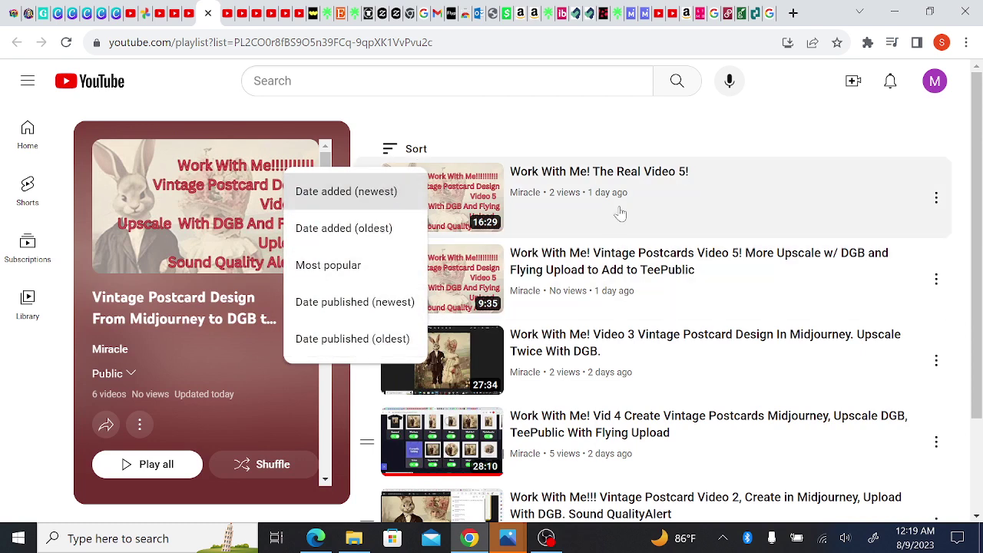
left_click(764, 140)
left_click_drag(977, 266, 966, 418)
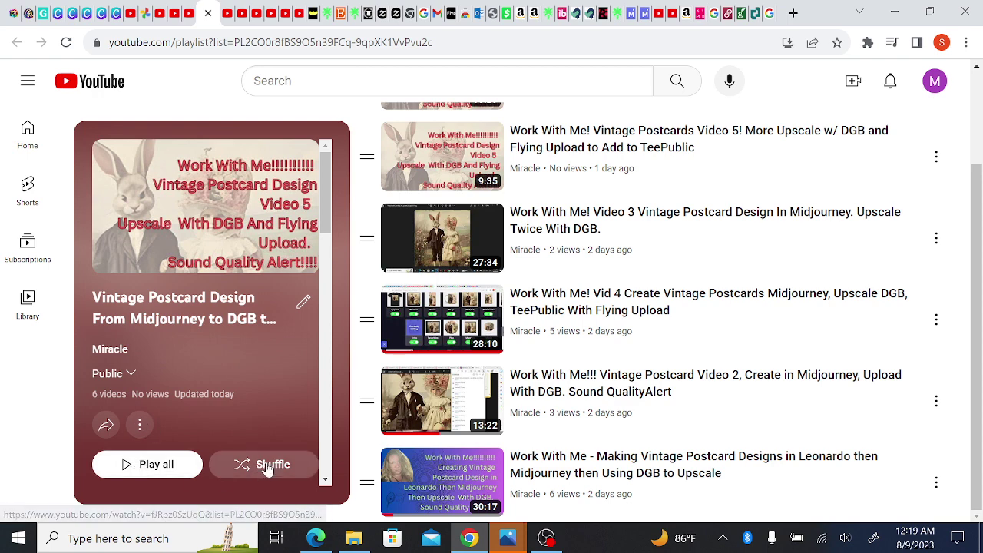
left_click(141, 426)
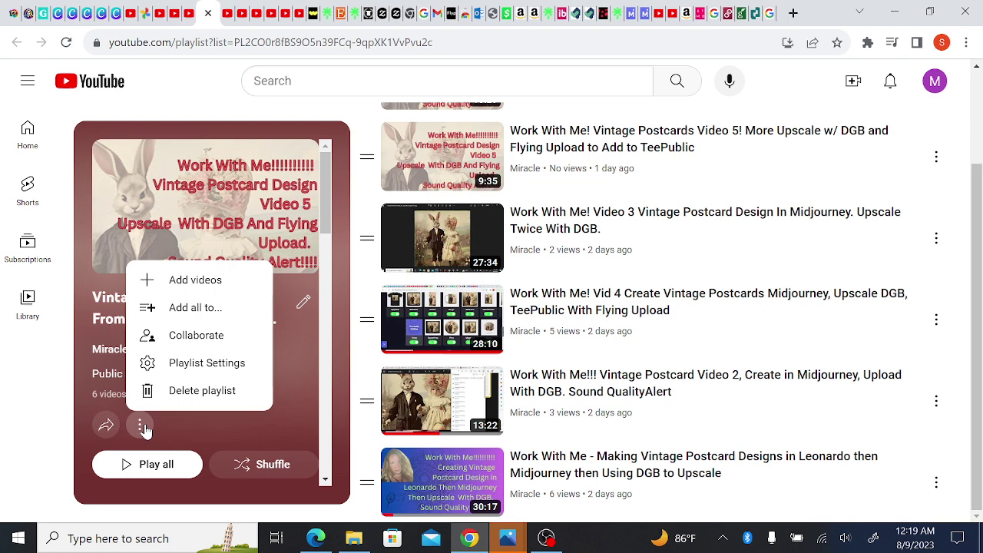
left_click(193, 368)
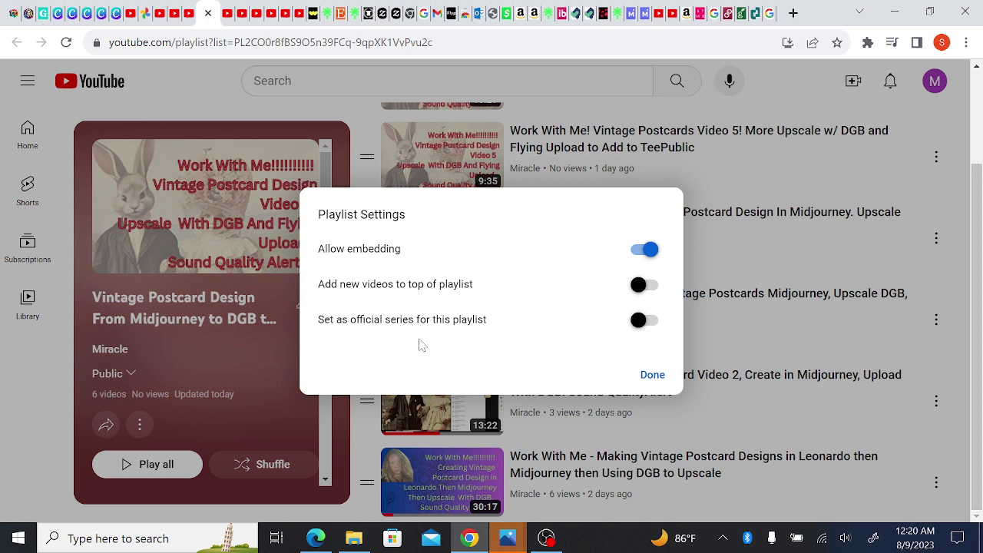
left_click(657, 376)
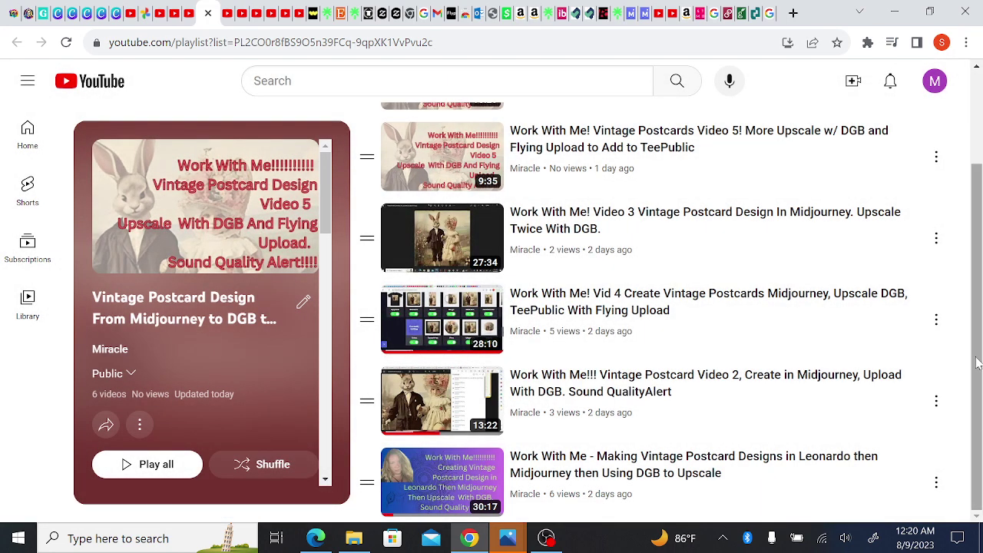
scroll(977, 361, "up", 2)
scroll(977, 361, "down", 2)
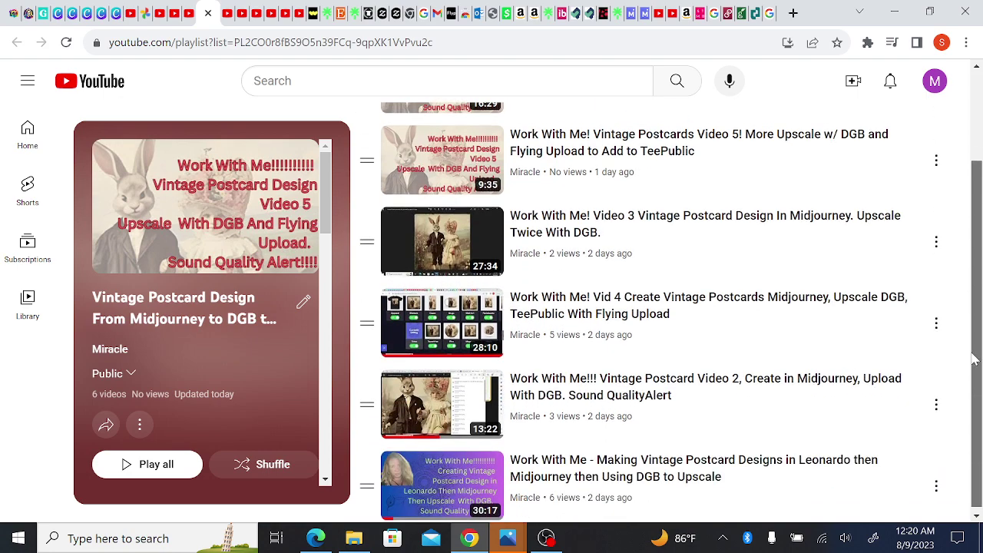
scroll(980, 245, "up", 2)
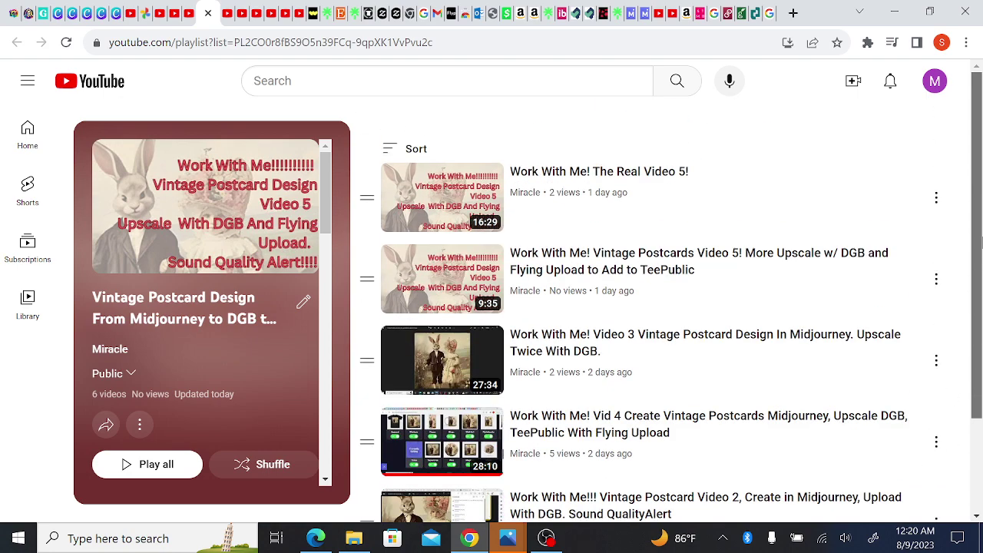
scroll(977, 292, "down", 3)
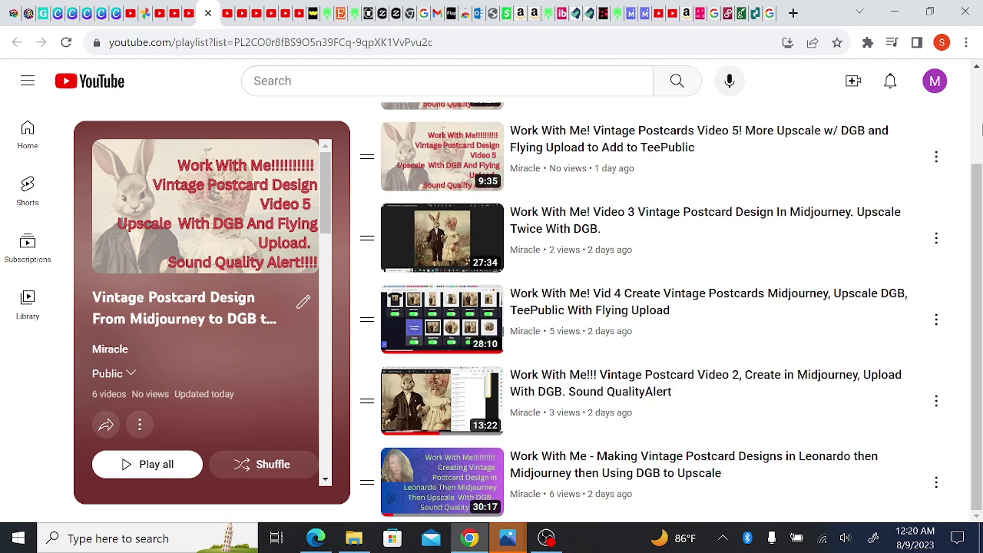
scroll(974, 125, "up", 1)
scroll(974, 125, "up", 2)
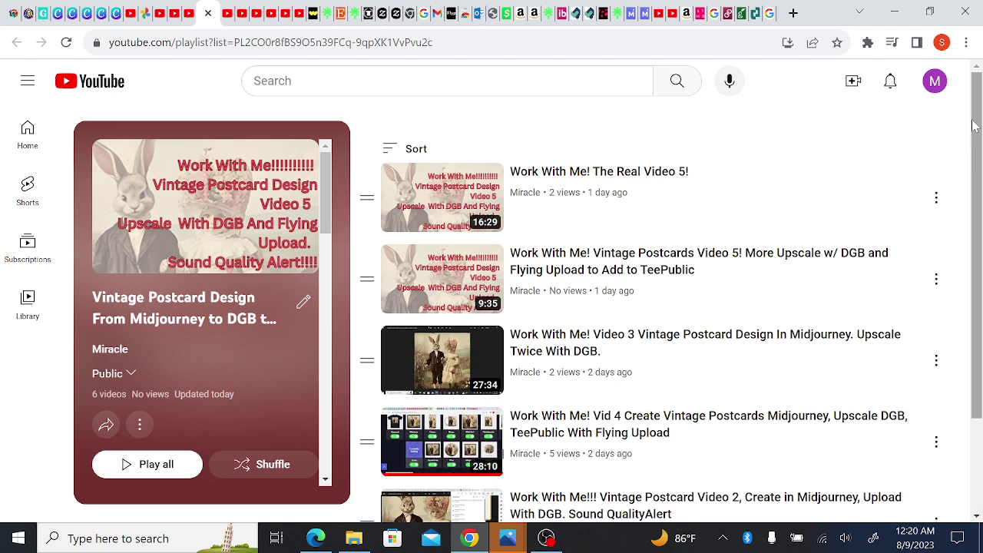
- Go from the YouTube home feed to your channel's VIDEOS tab and scroll through the uploads
left_click(28, 135)
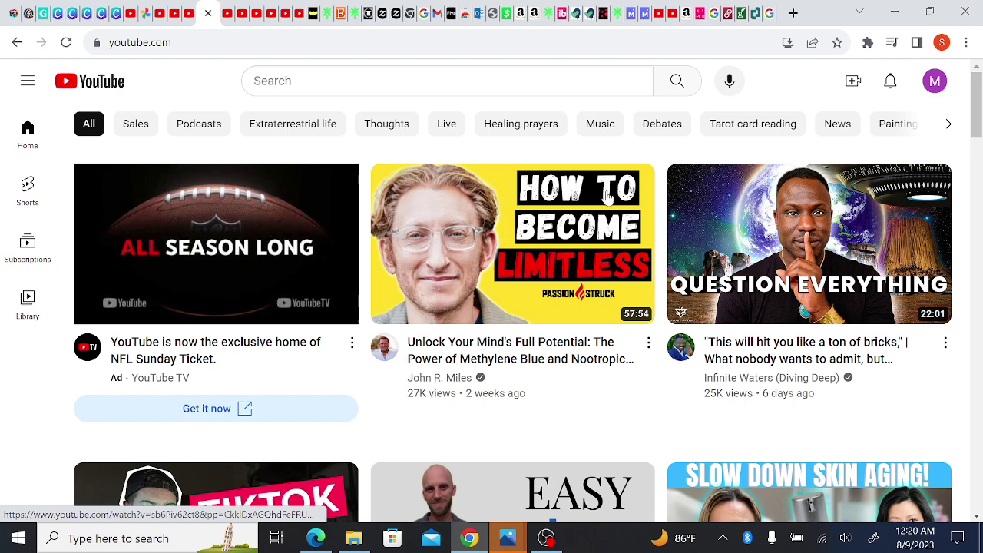
left_click(933, 78)
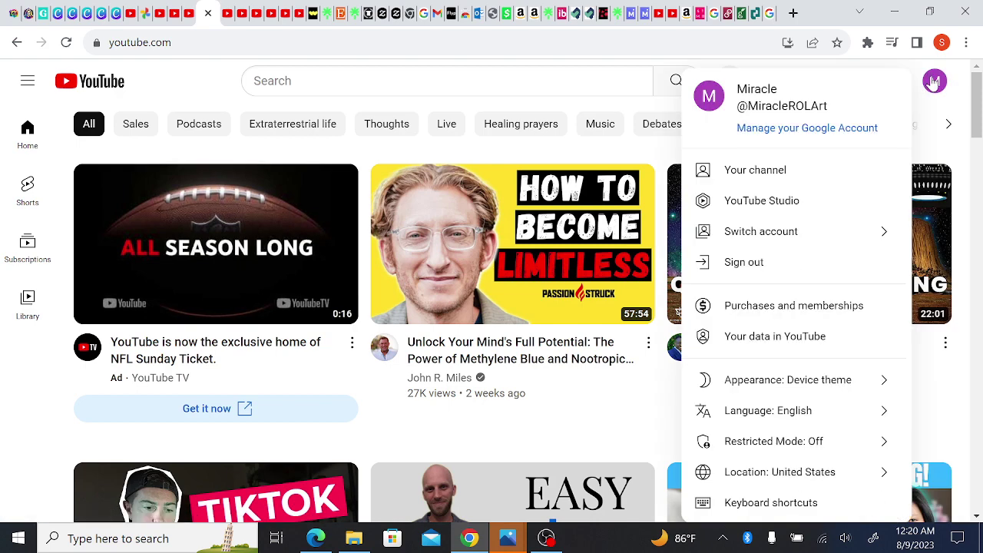
left_click(788, 180)
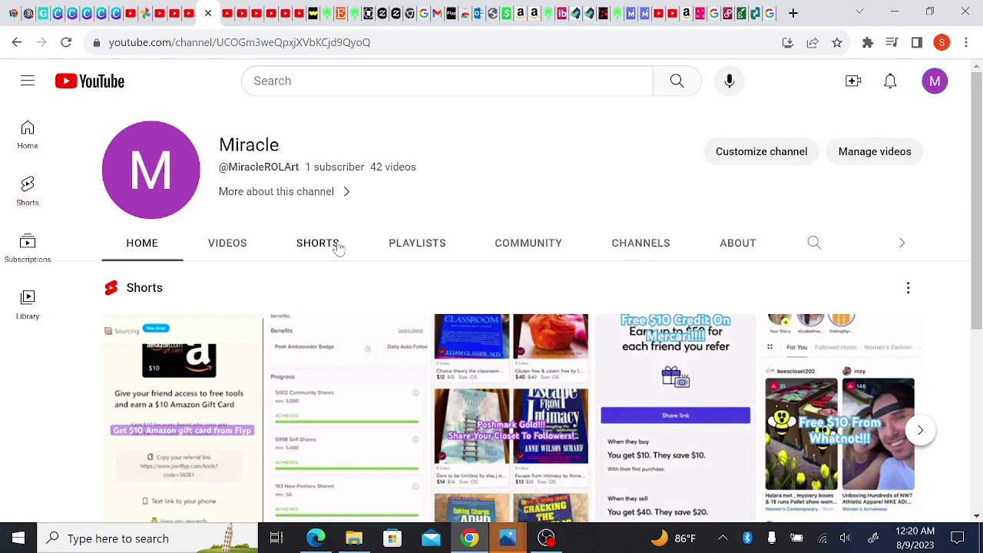
left_click(229, 256)
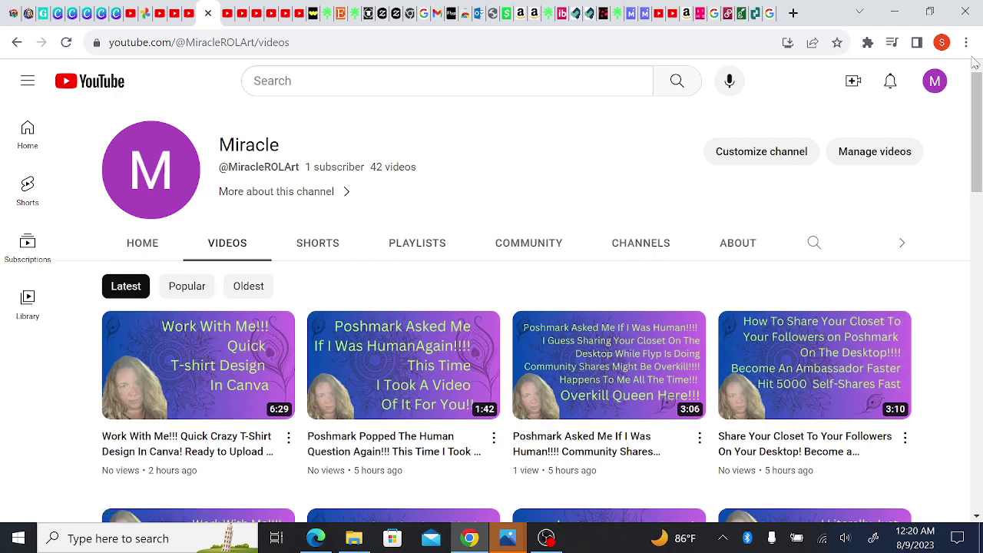
left_click_drag(972, 77, 940, 255)
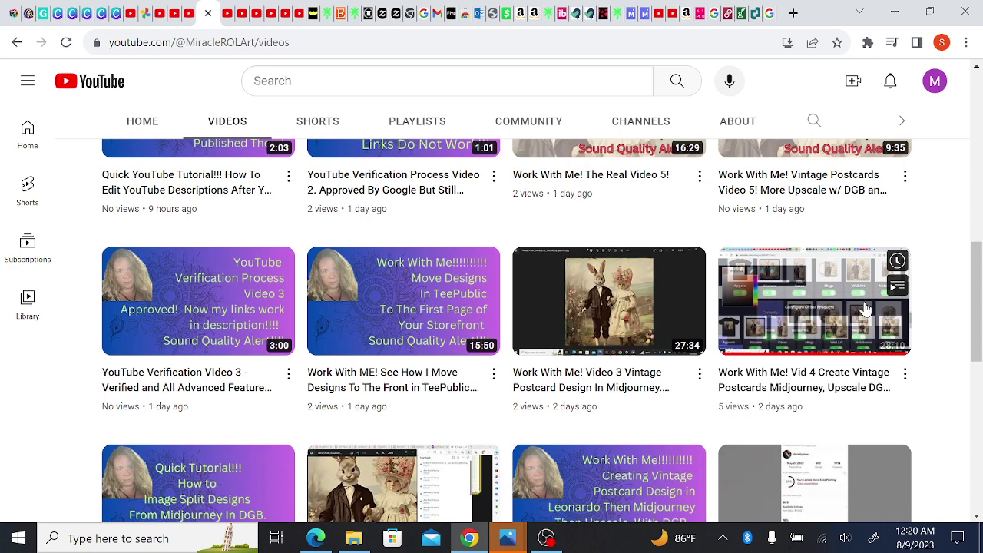
left_click_drag(977, 332, 980, 162)
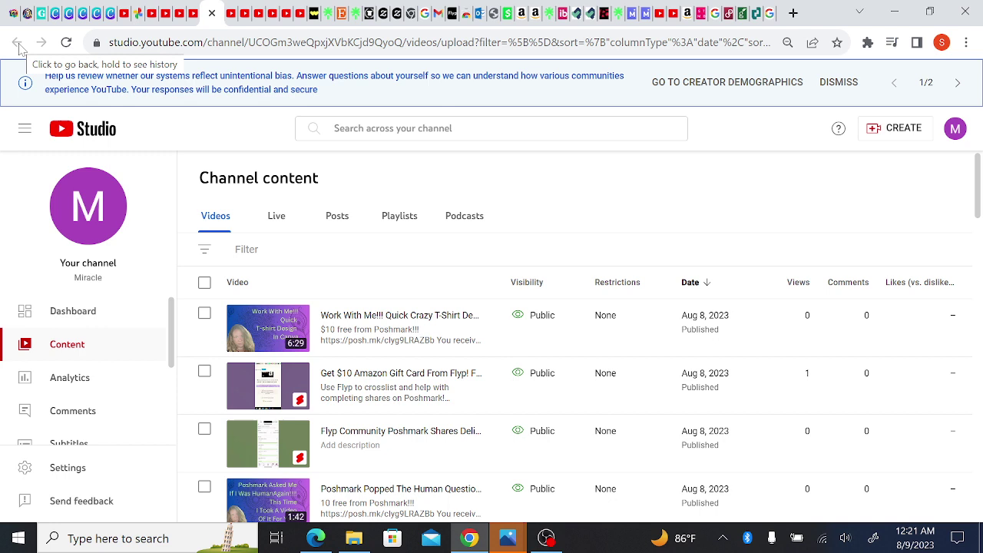
- Show the Playlists tab with the Vintage Postcard Design playlist, then open the CREATE menu
left_click(402, 226)
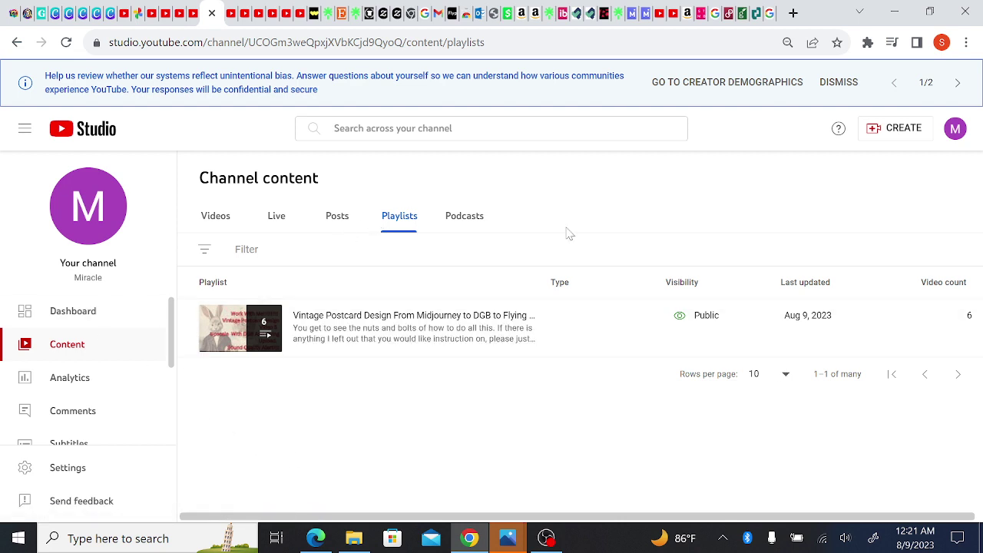
left_click(876, 137)
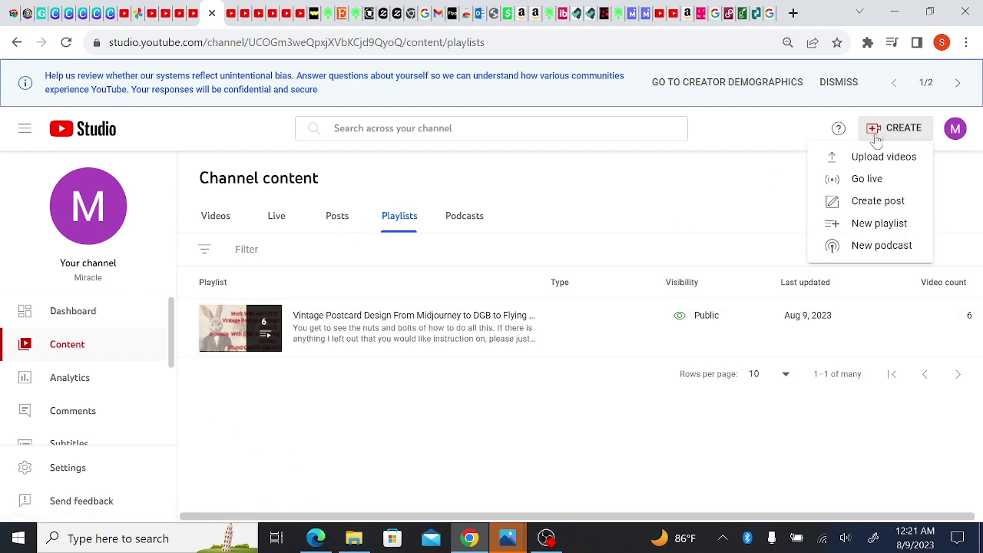
- Start a new playlist titled 'Poshmark Gold Playlist'
left_click(859, 224)
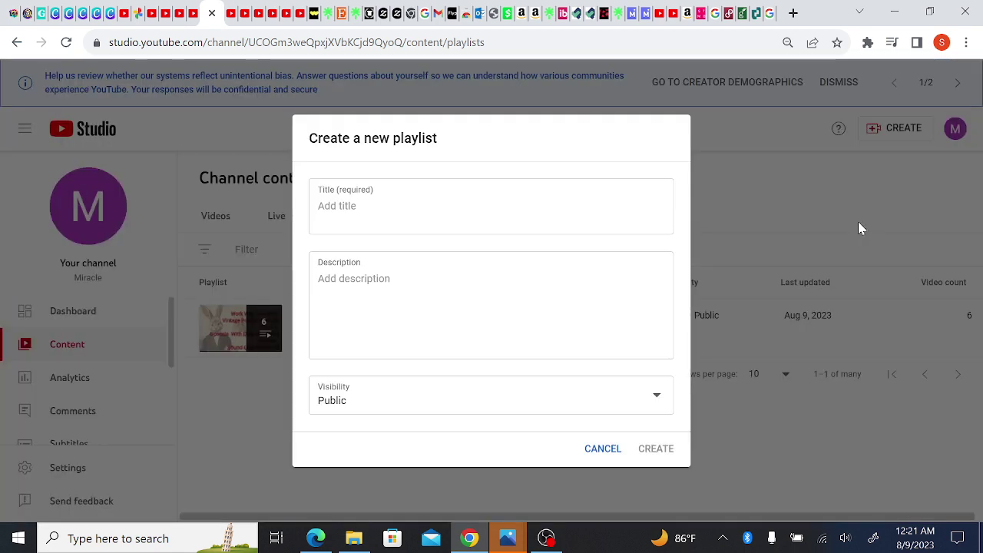
left_click(537, 208)
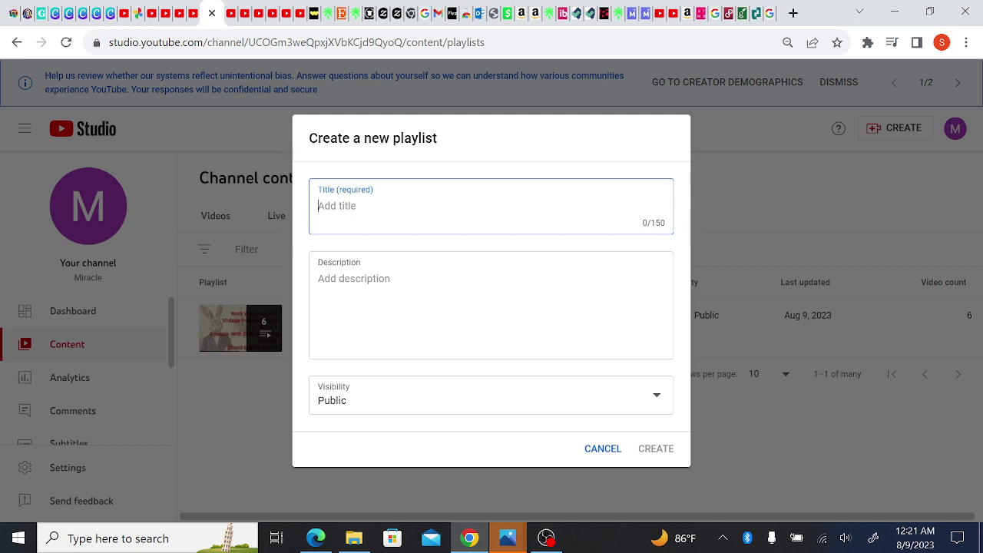
type("Poshmark")
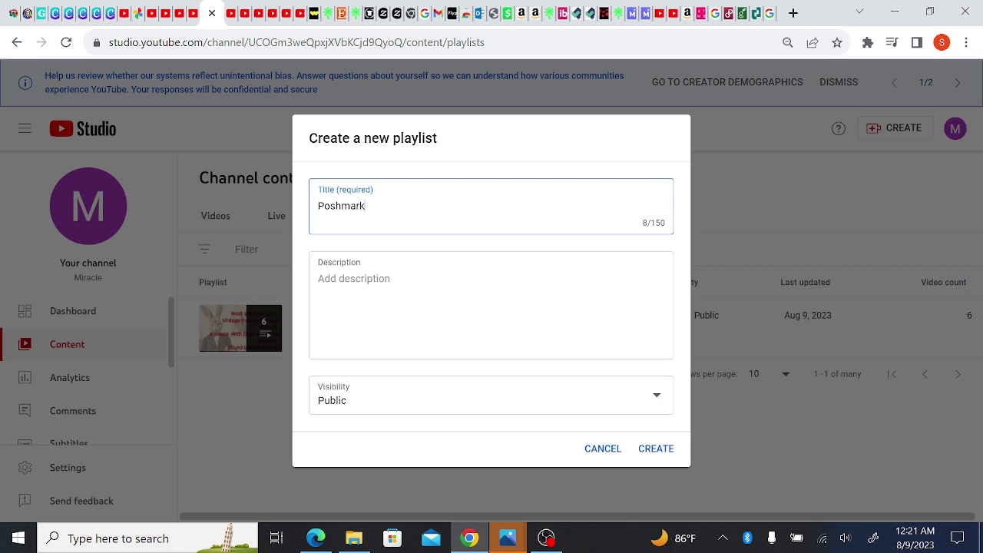
type(" Gold Playlist")
left_click(762, 134)
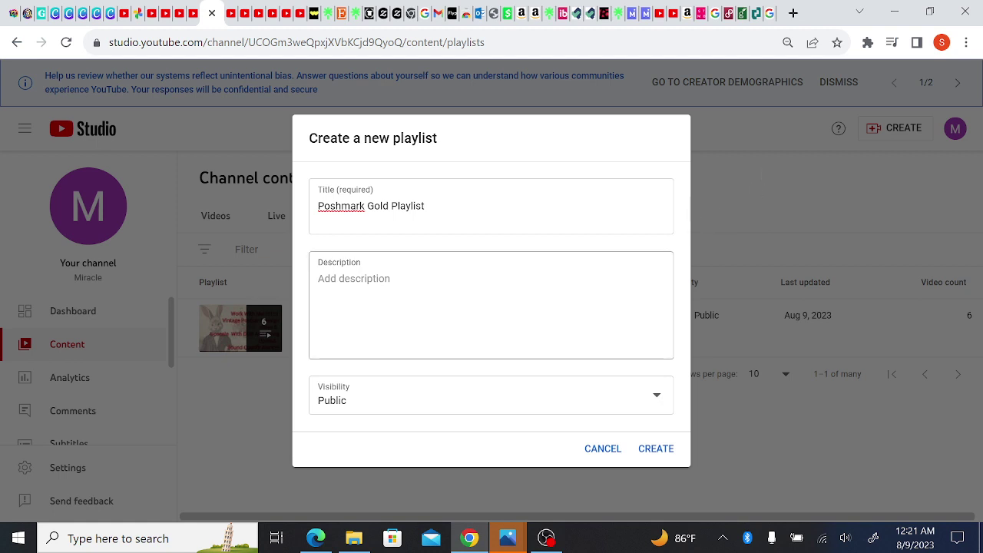
- Paste the Poshmark referral text as the description, remove its first paragraph, and create the playlist
left_click(319, 279)
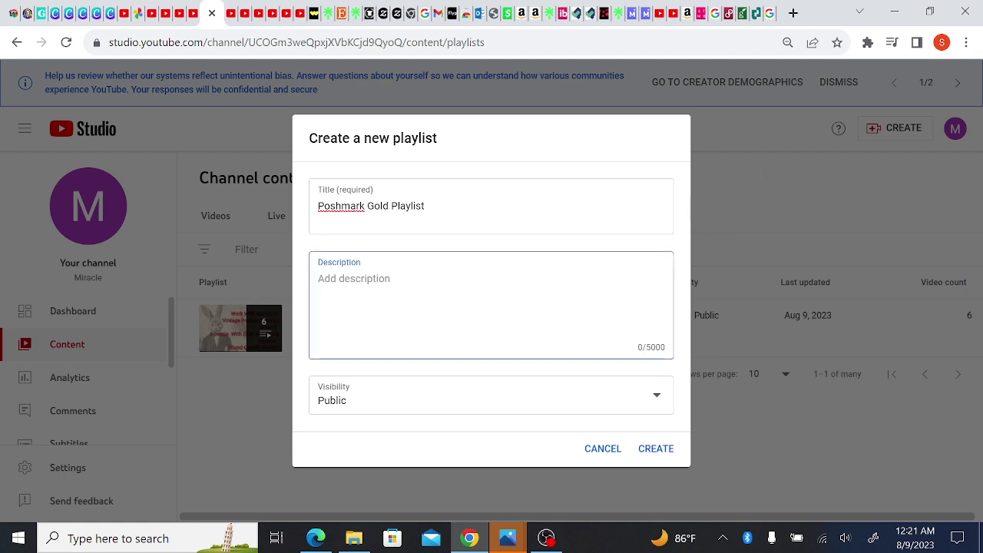
key("ctrl+v")
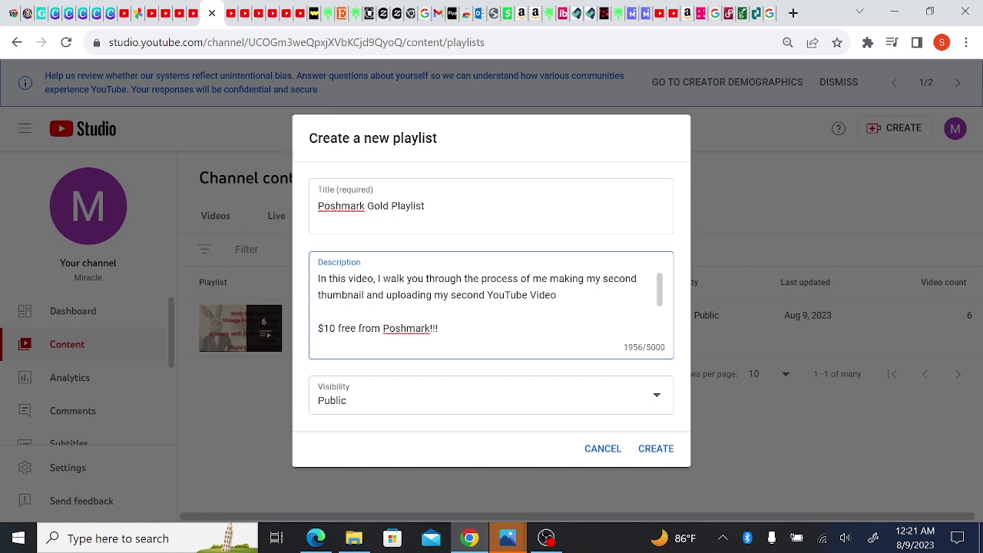
key("shift+Down")
key("shift+Down")
key("shift+Down")
key("Delete")
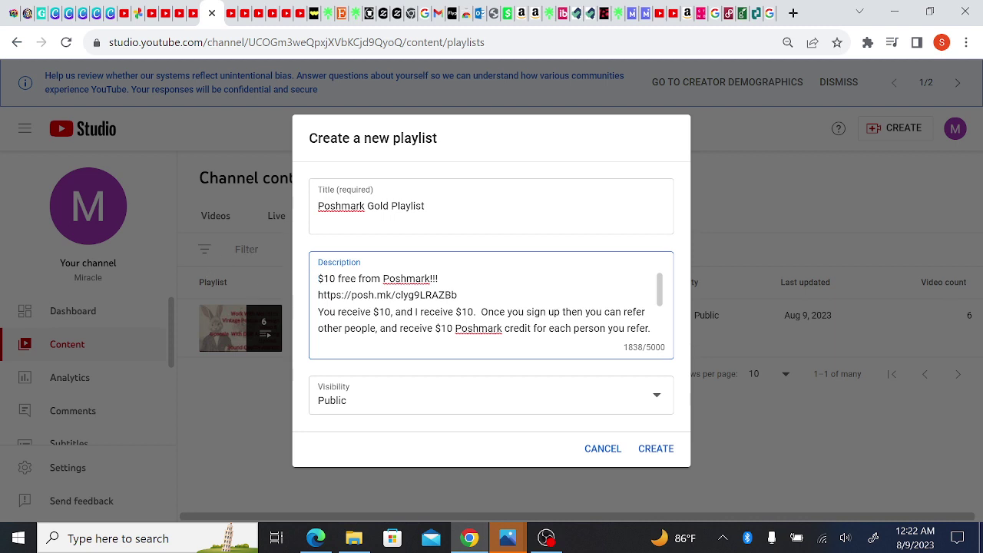
left_click(656, 451)
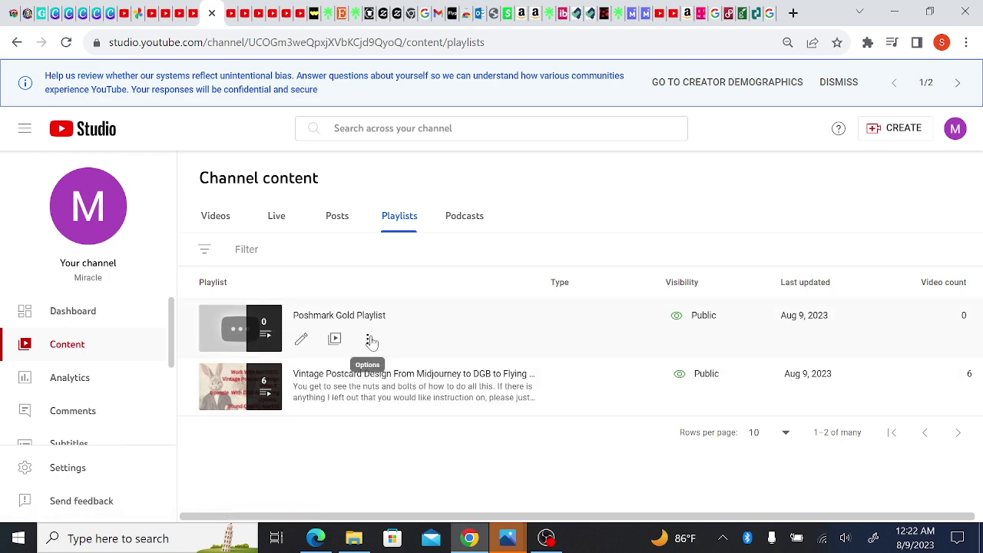
- Open the Poshmark Gold Playlist's Videos page and bring up the ADD VIDEOS options
left_click(370, 340)
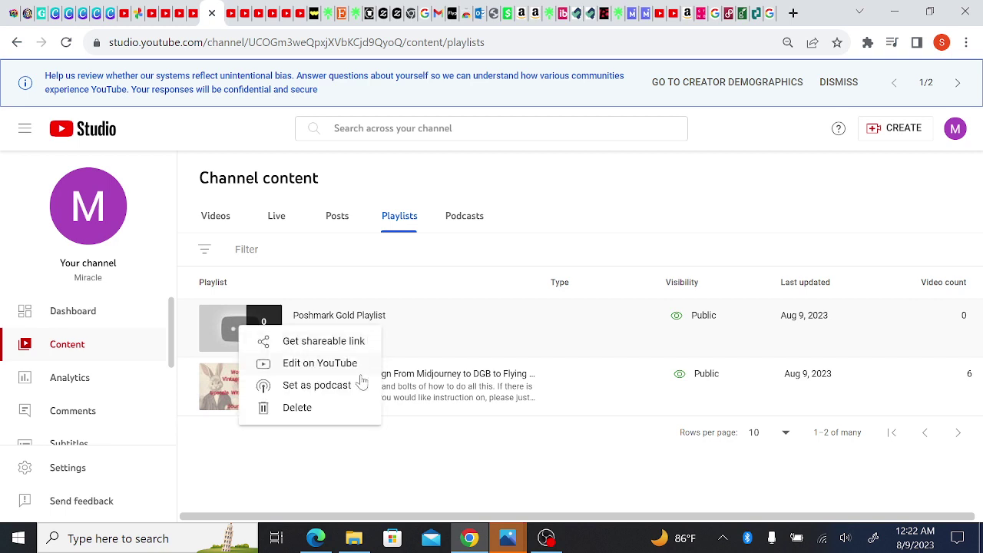
left_click(433, 344)
left_click(301, 348)
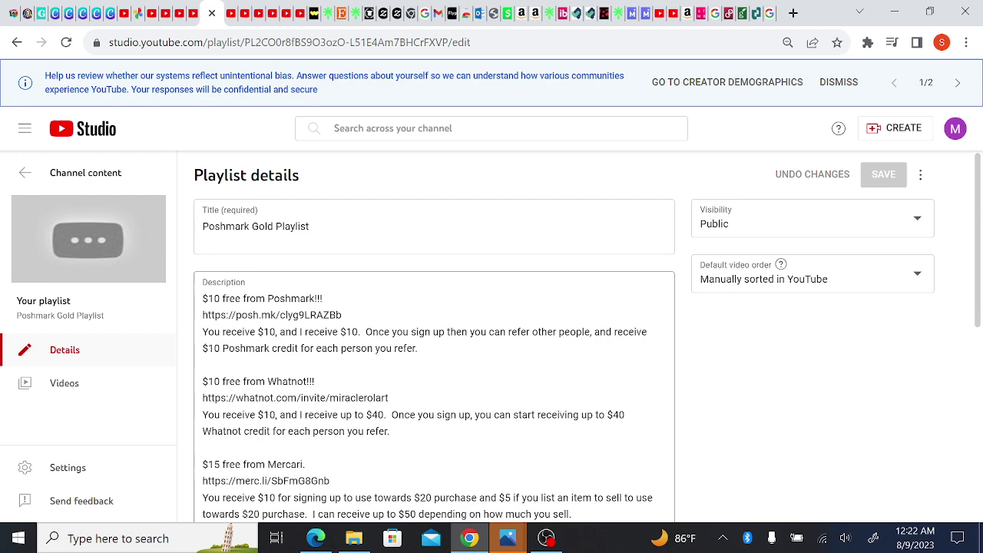
left_click(74, 389)
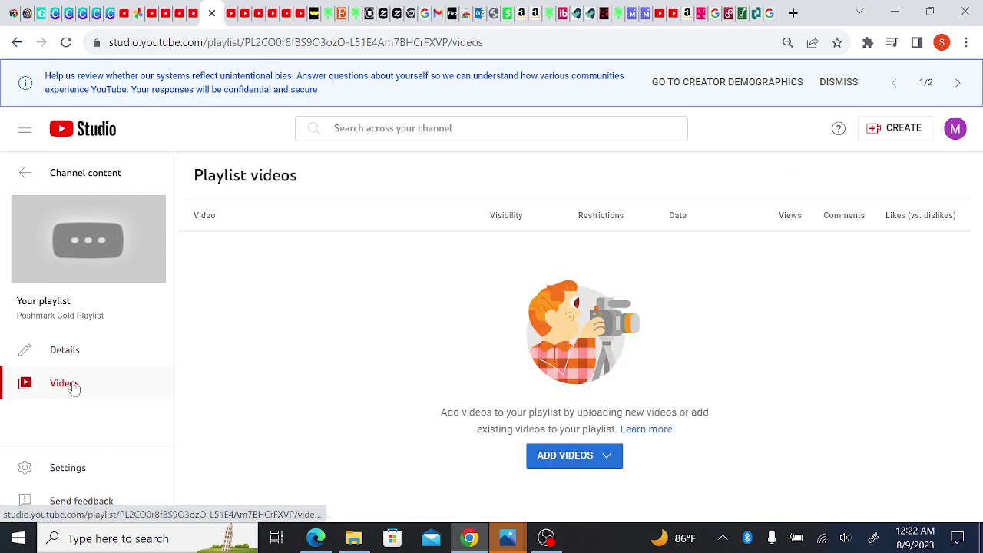
left_click(582, 461)
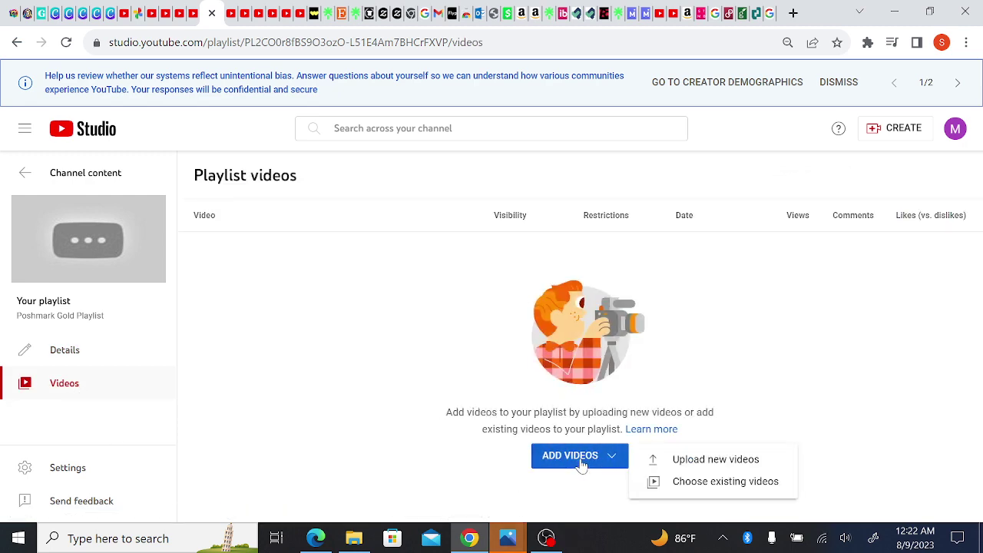
- From existing videos, select the five Poshmark videos, from Flyp Community Poshmark Shares to Setting Up Flyp
left_click(686, 483)
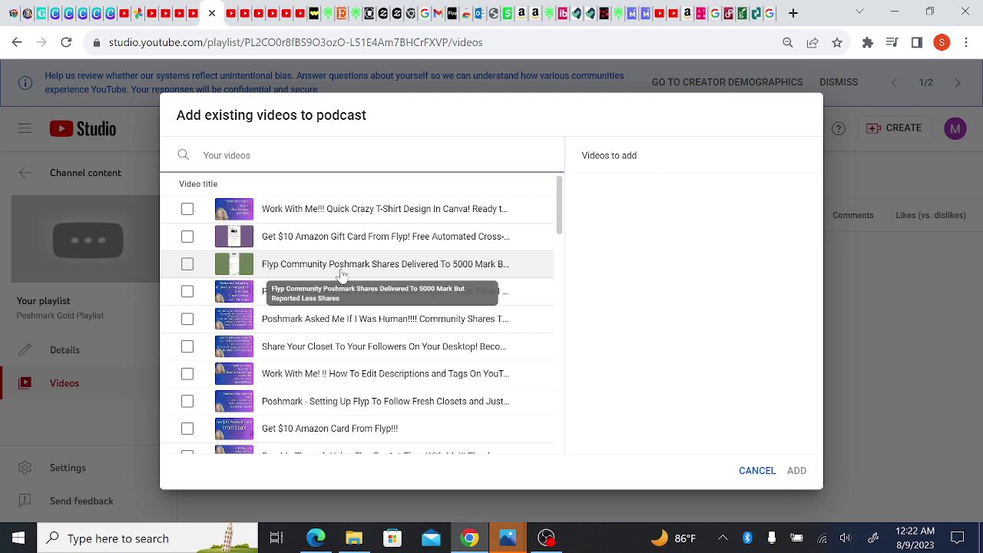
left_click(189, 265)
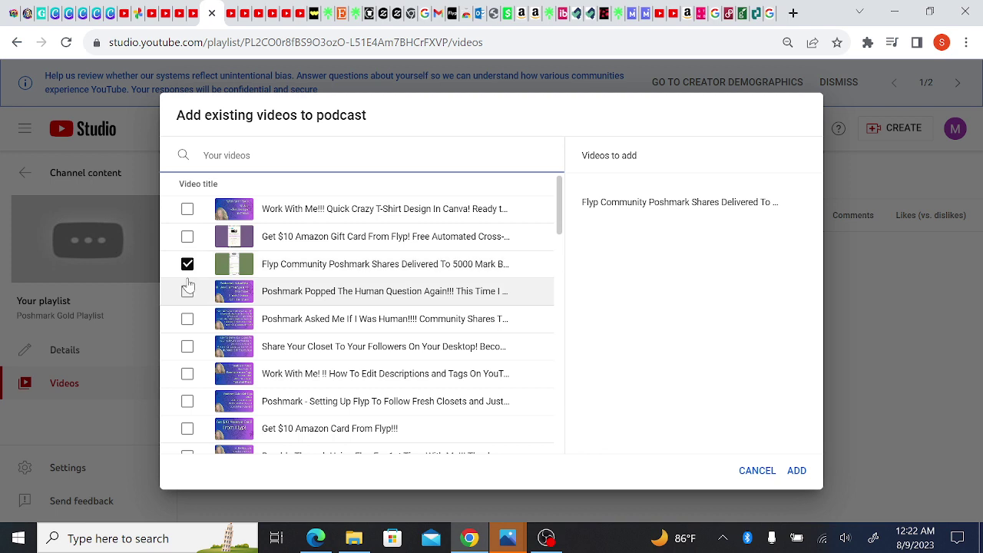
left_click(188, 289)
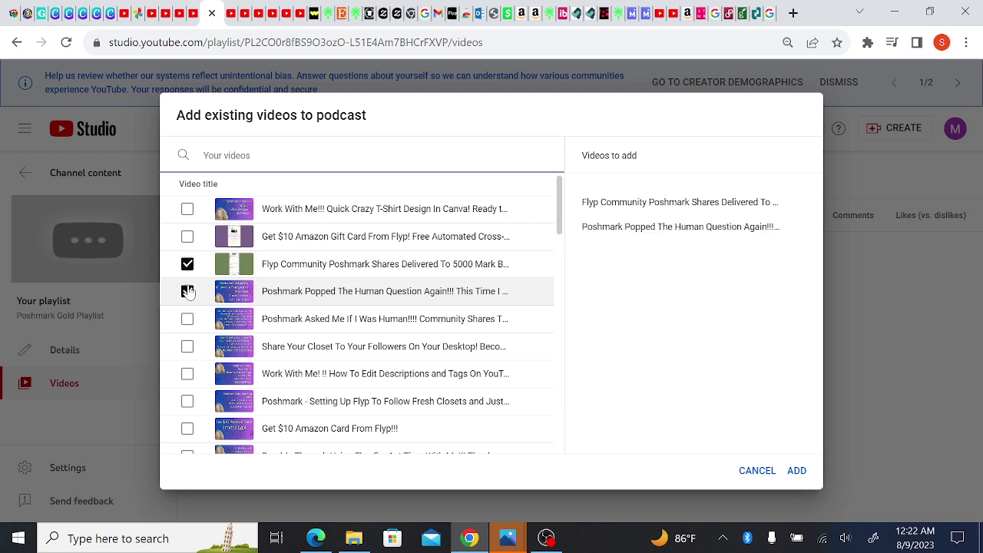
left_click(187, 321)
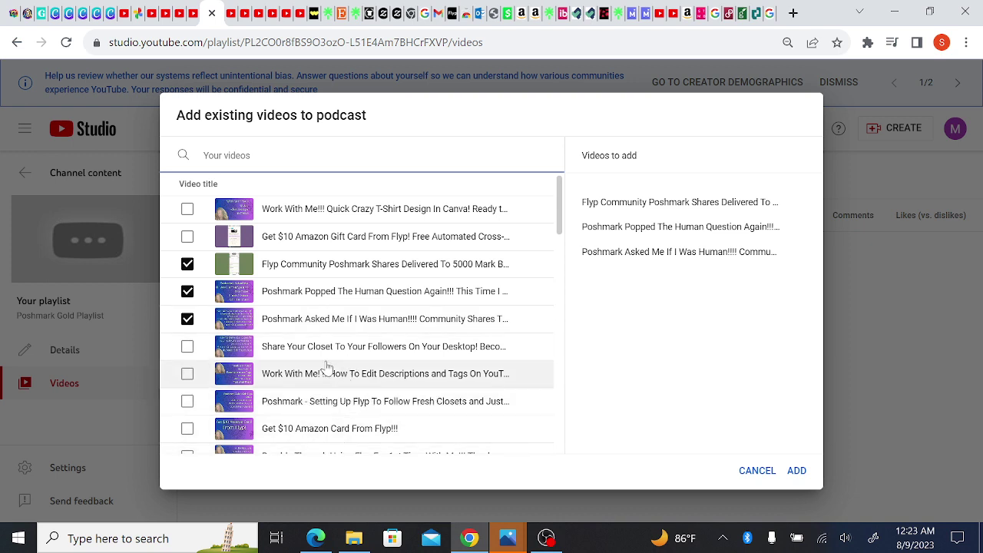
left_click(187, 347)
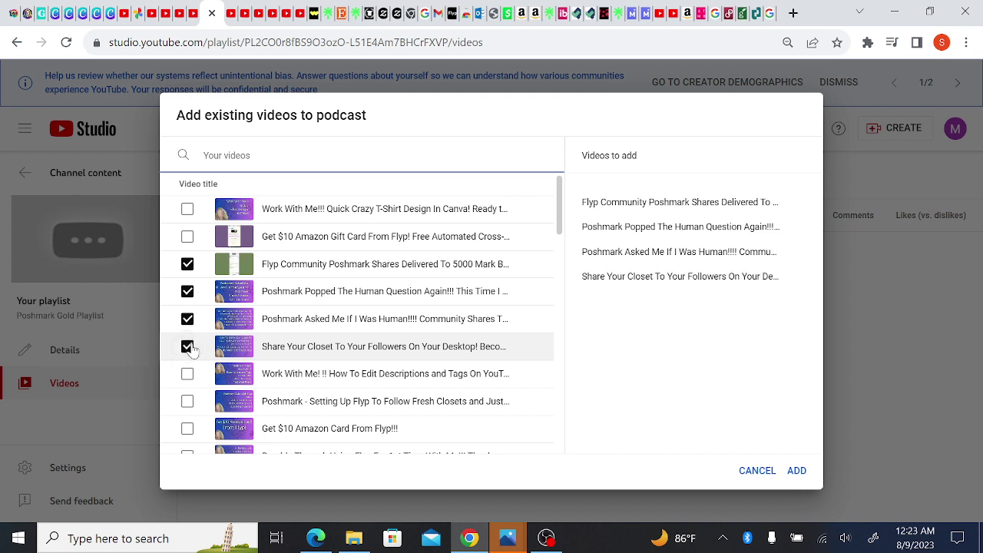
left_click(187, 401)
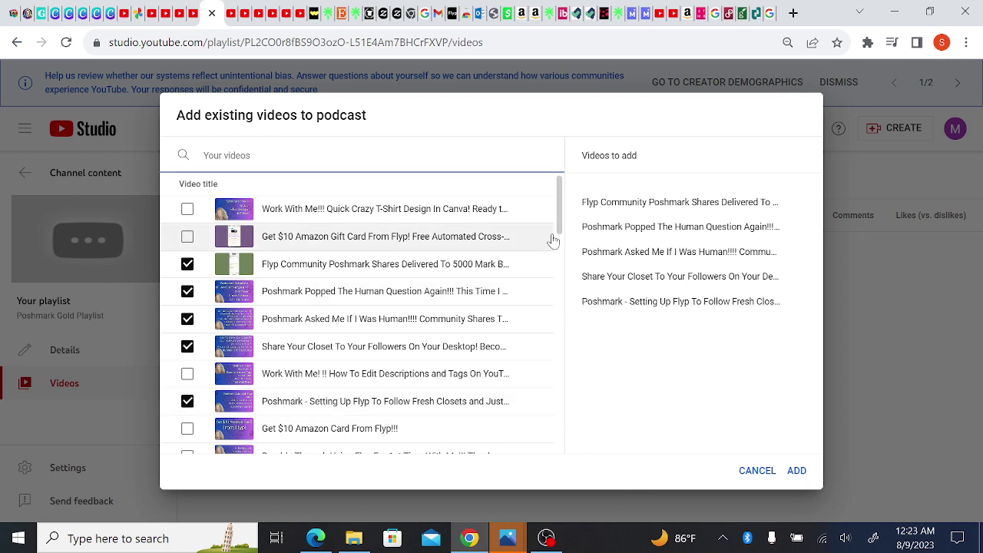
left_click_drag(562, 238, 564, 283)
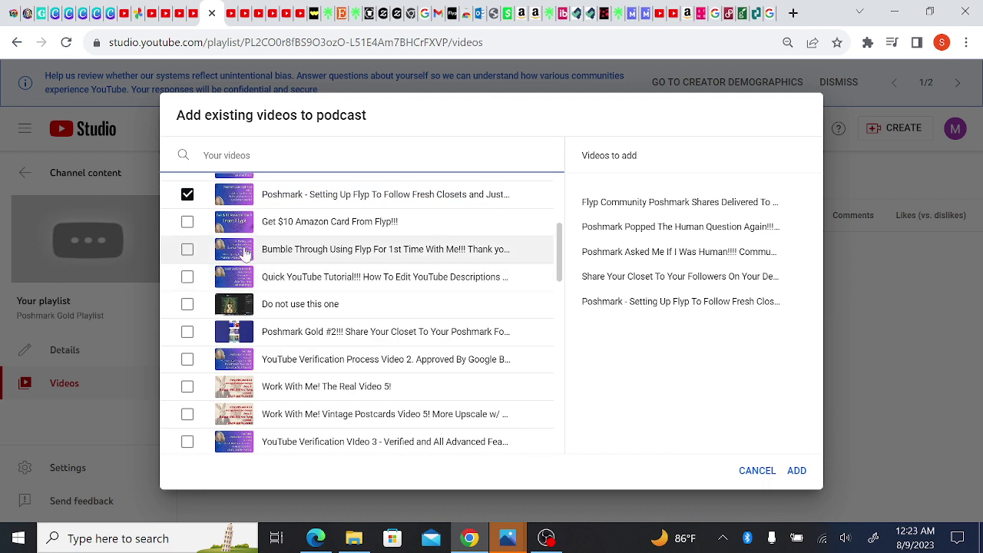
- Also select Bumble Through Using Flyp and Poshmark Gold #2!!!, making seven videos chosen
left_click(189, 250)
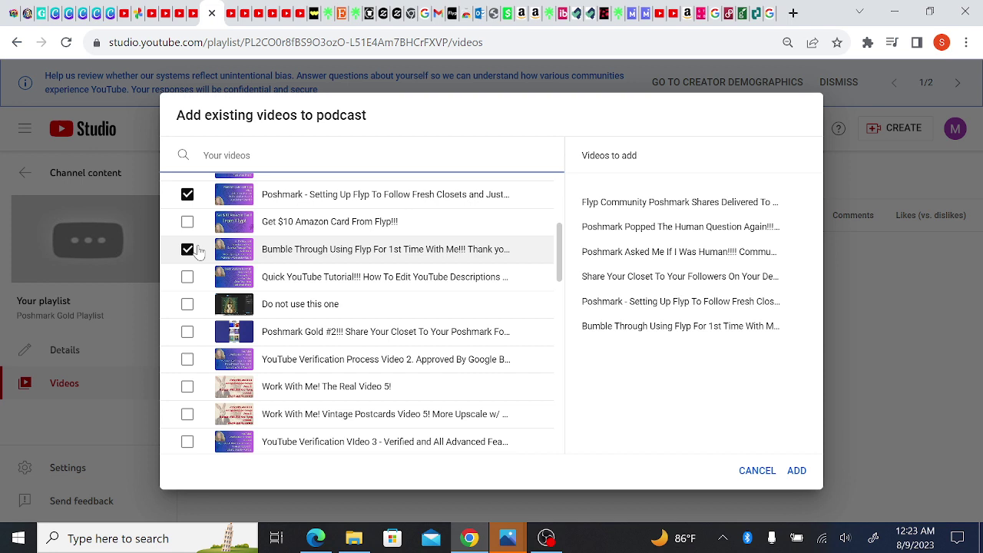
left_click(194, 337)
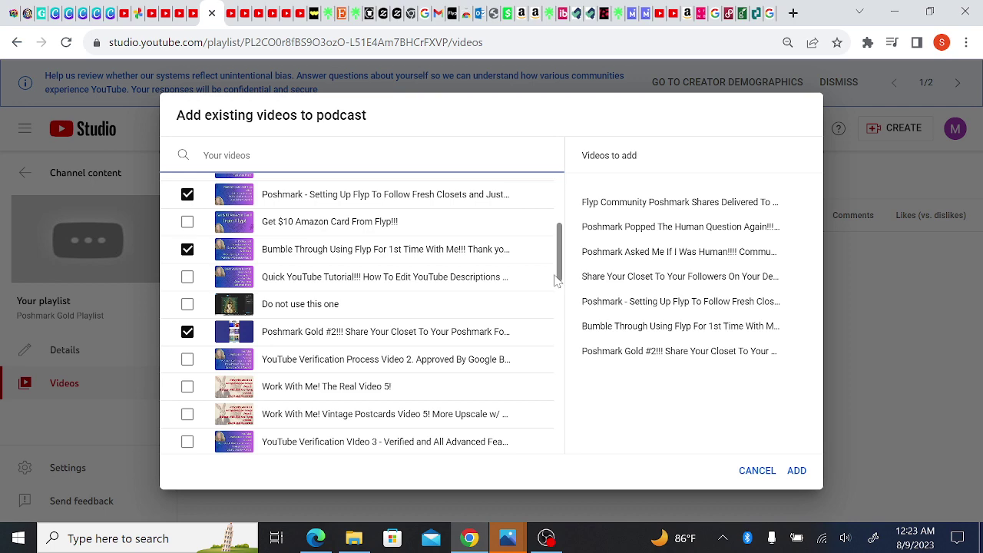
left_click_drag(558, 281, 553, 372)
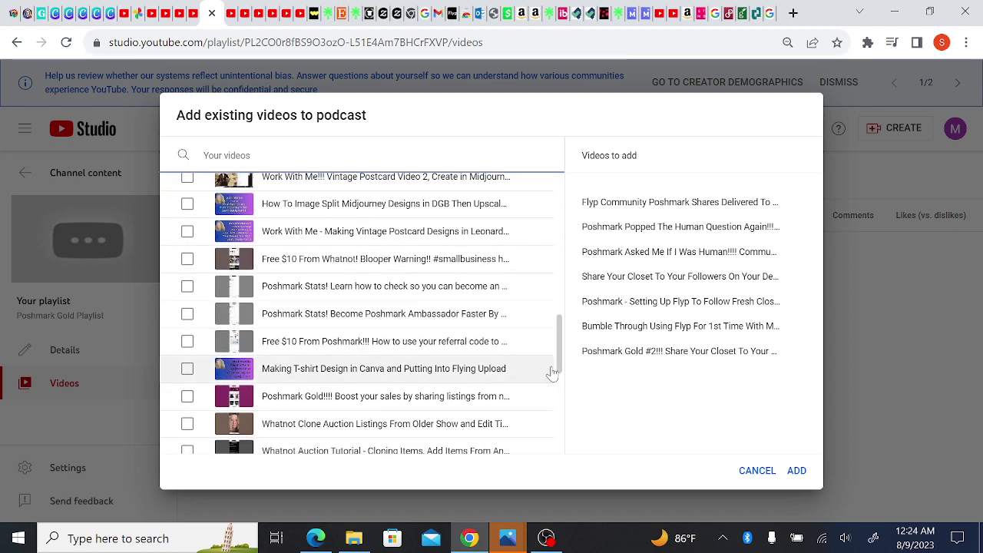
- Add the seven selected Poshmark videos to the Poshmark Gold Playlist
left_click(796, 471)
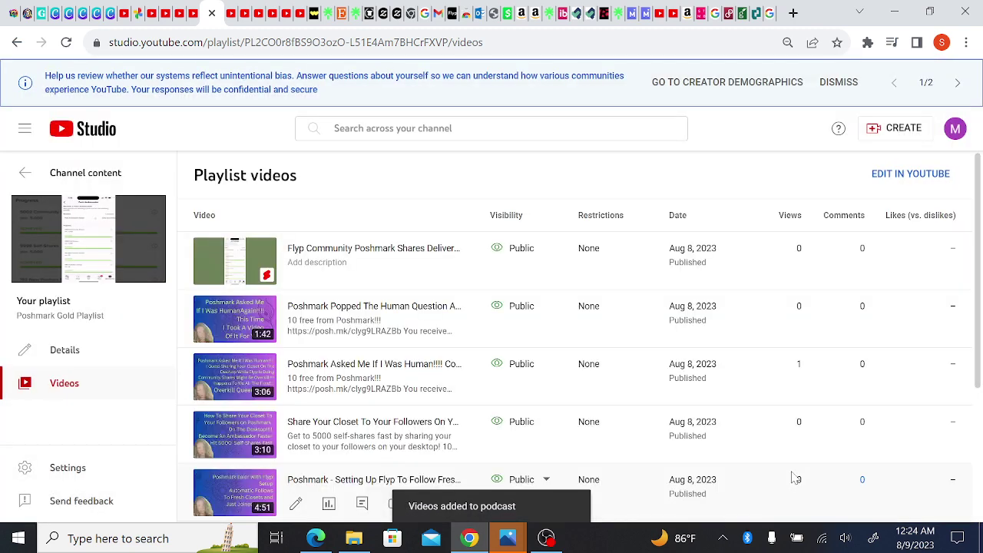